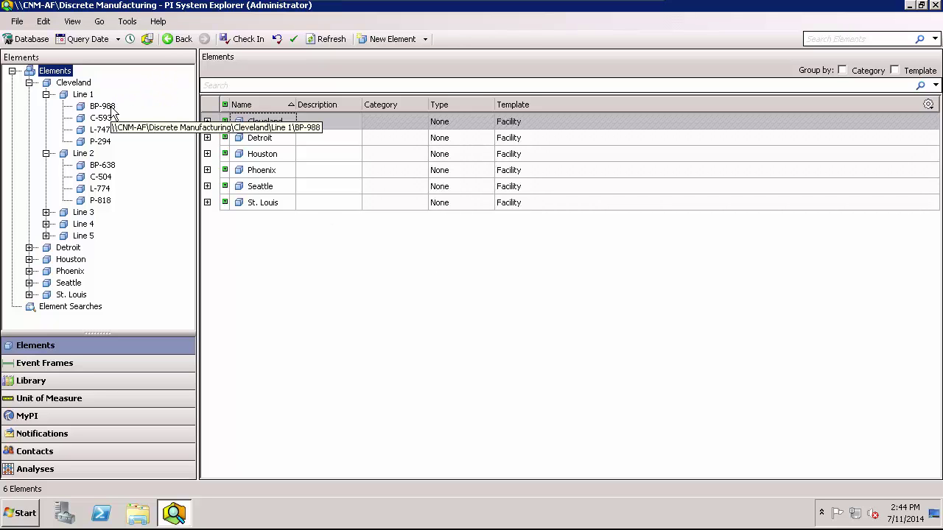
Step: Open BP-988 under Cleveland > Line 1 and review its attributes, such as Shift = 2
left_click(110, 109)
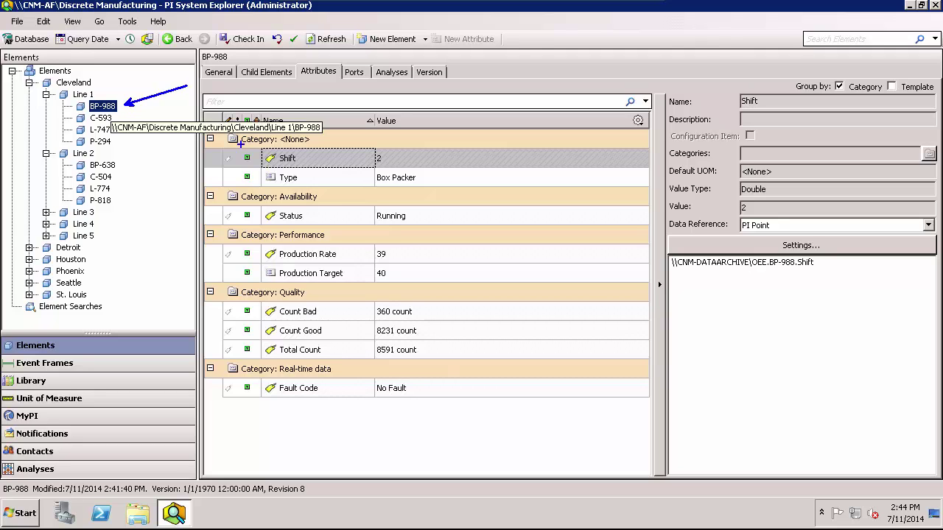
left_click_drag(264, 205, 263, 214)
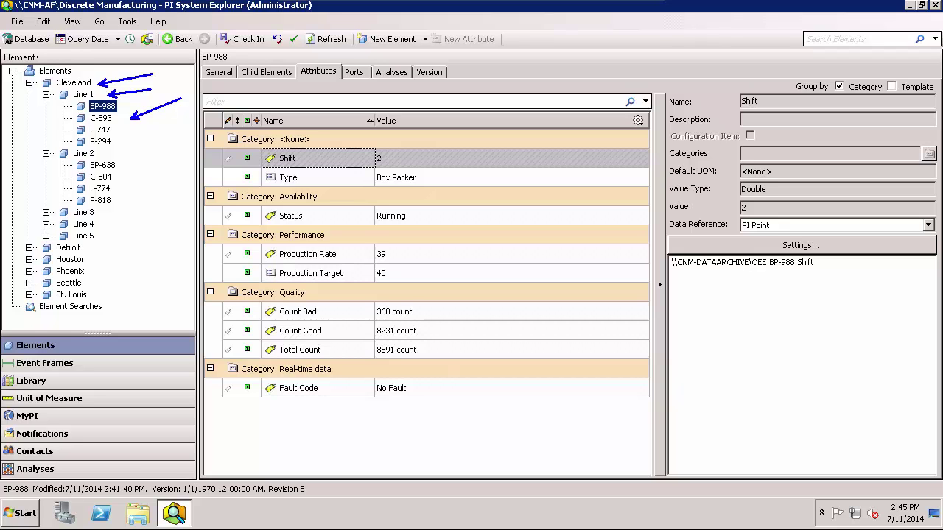
Step: In the Library, show the OEE Unit template's analysis templates, which are still empty
left_click(48, 388)
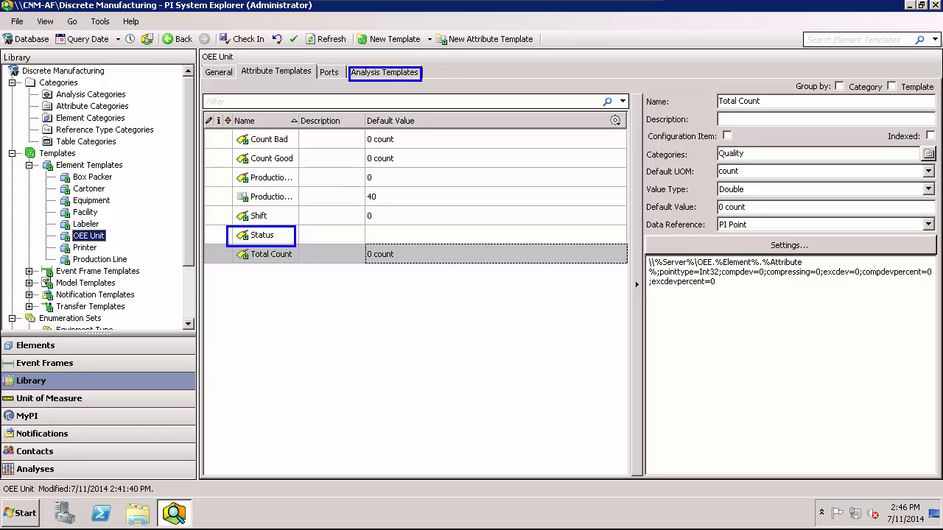
left_click(384, 72)
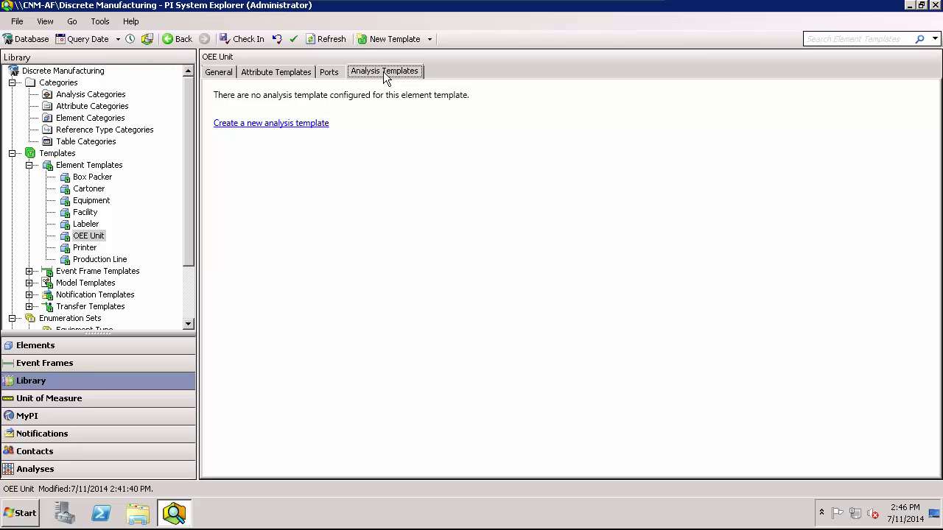
Step: Create analysis template 'Uptime Percentage', described 'Percentage of time equipment is running in a given shift'
left_click(319, 124)
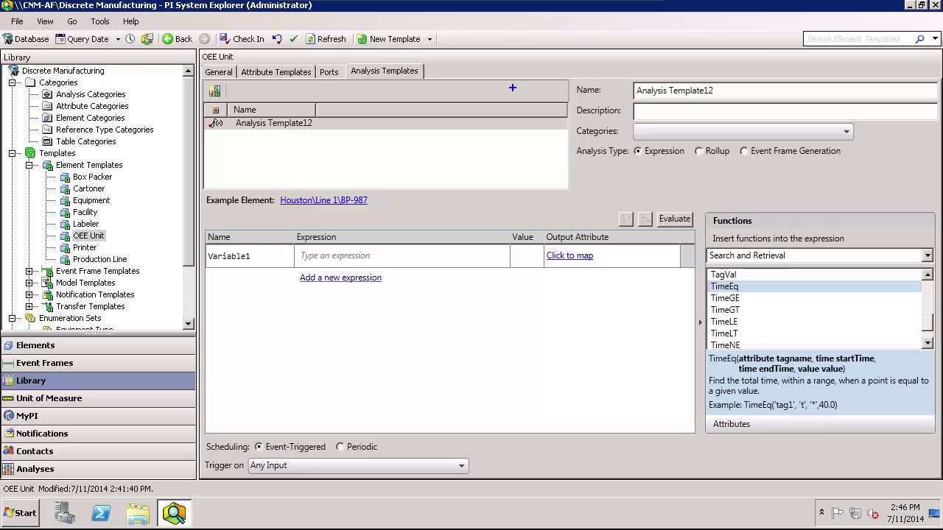
mouse_move(571, 70)
left_mouse_down()
mouse_move(621, 103)
mouse_move(710, 134)
mouse_move(880, 173)
left_mouse_up()
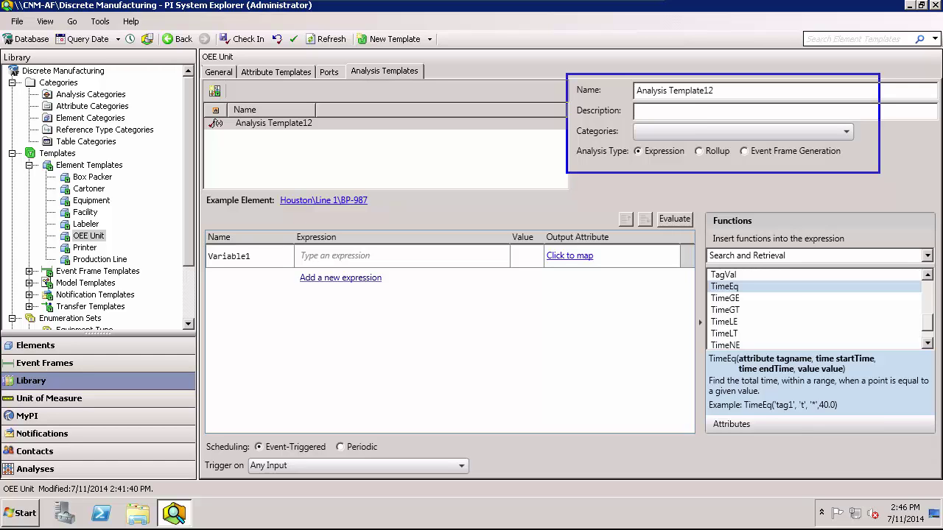
key("Escape")
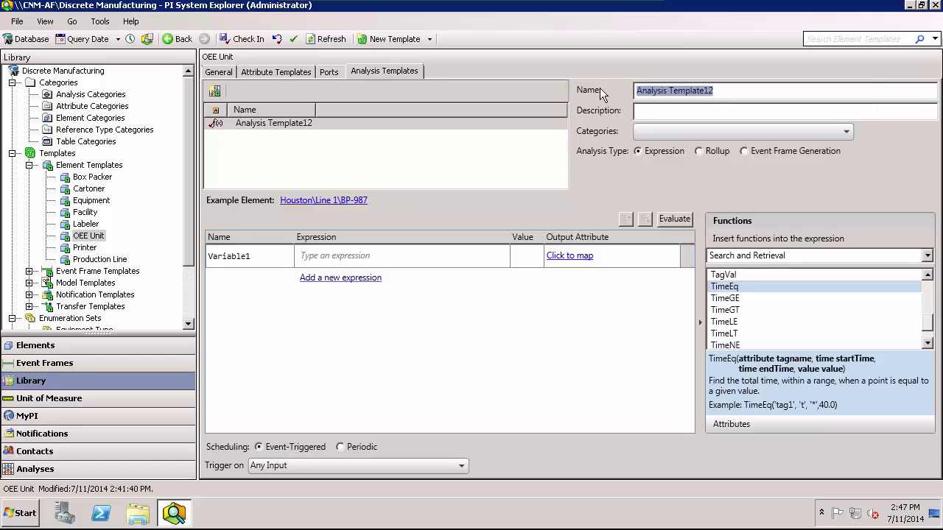
type("Uptime")
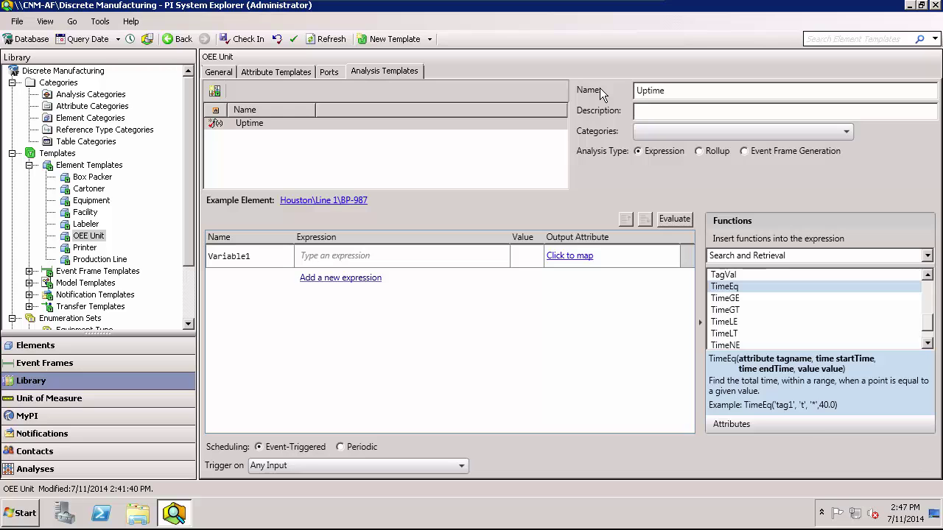
type(" Percentage")
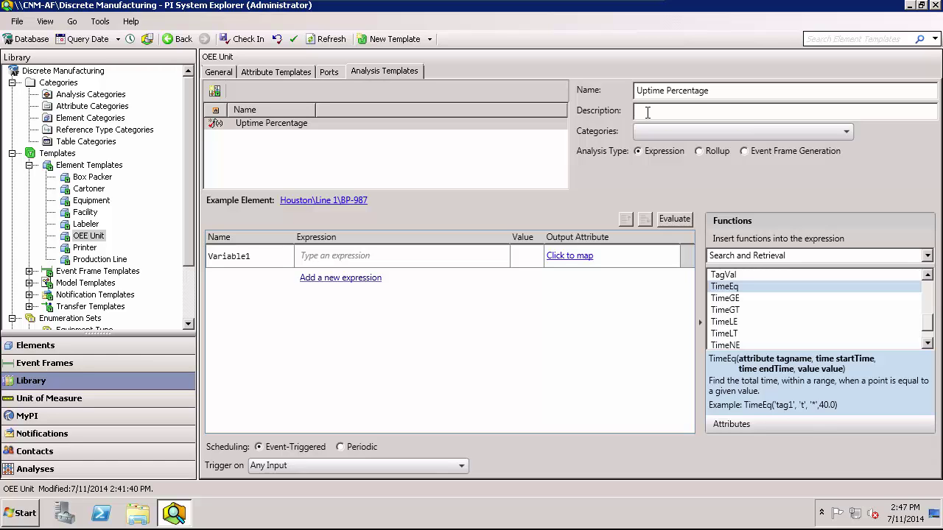
type("Percentage of time equipment is running in ")
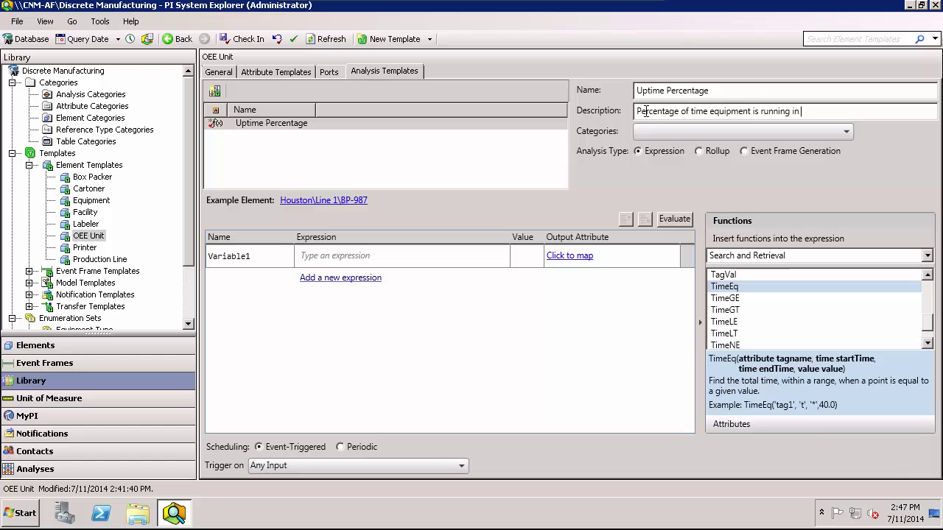
type("a given shift")
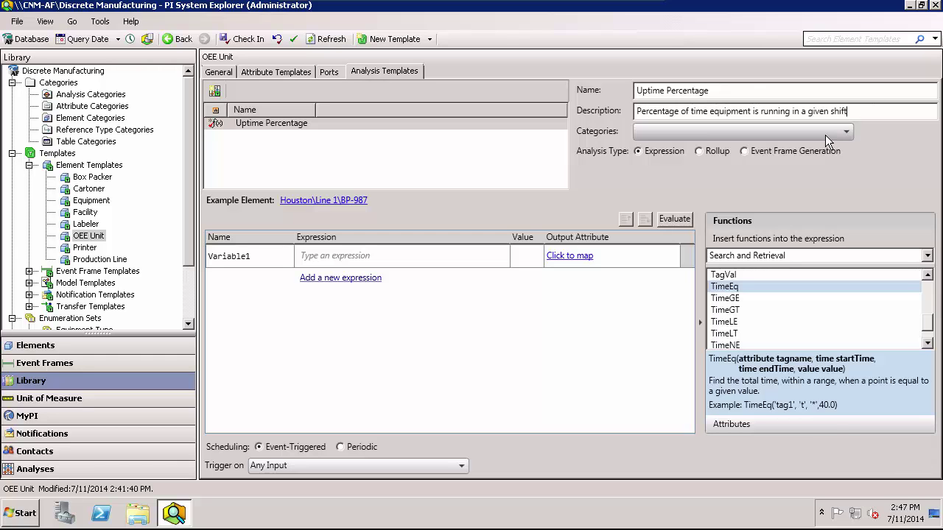
Step: Assign the KPIs category to the Uptime Percentage analysis
left_click(825, 135)
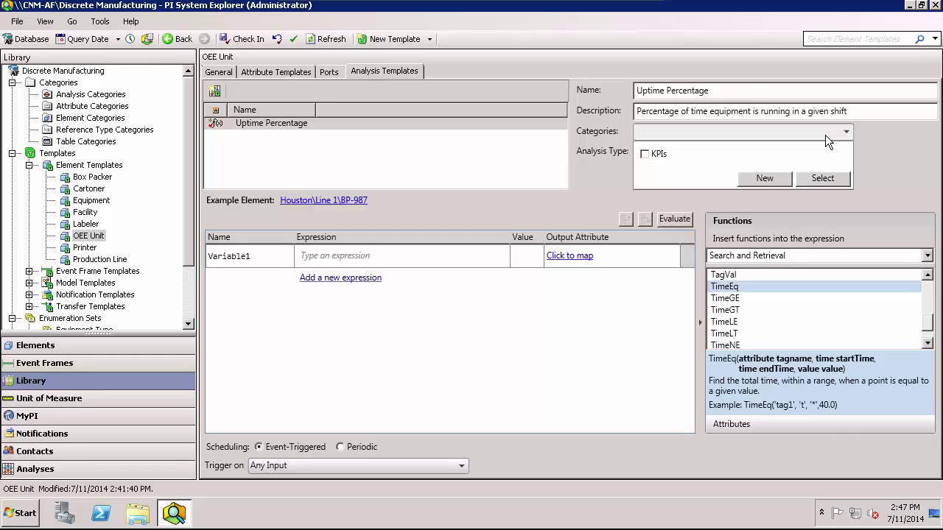
left_click(645, 156)
left_click(828, 178)
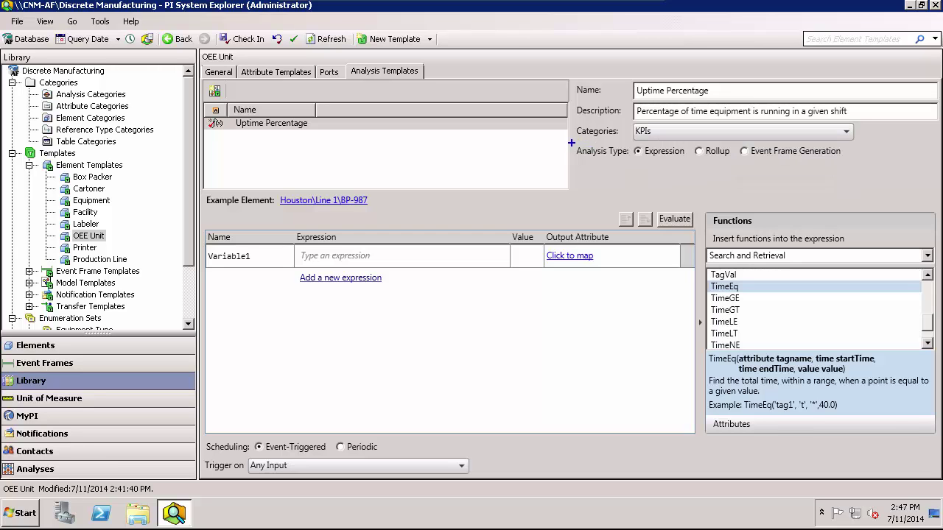
mouse_move(571, 142)
left_mouse_down()
mouse_move(686, 162)
mouse_move(765, 192)
left_mouse_up()
key("Escape")
Step: Change the example element from Houston\Line 1\BP-987 to Cleveland\Line 5\BP-740
left_click(333, 207)
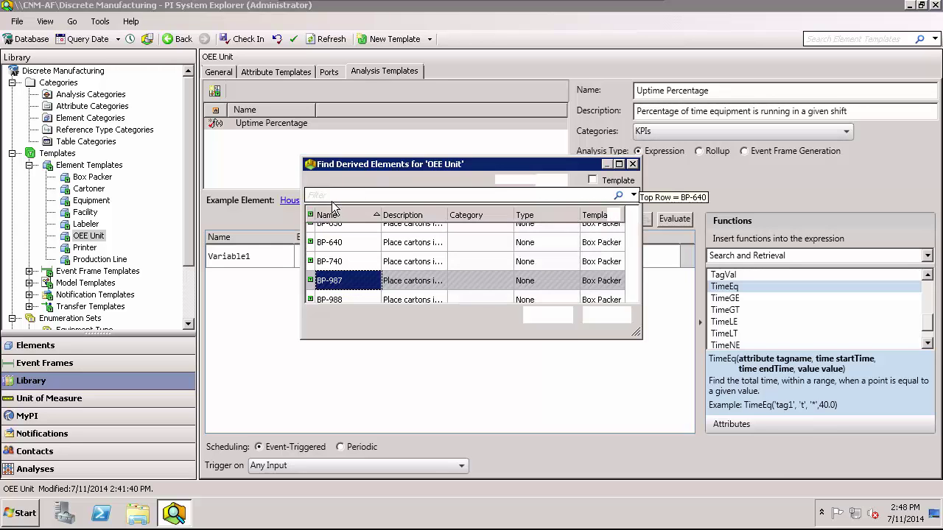
left_click(343, 262)
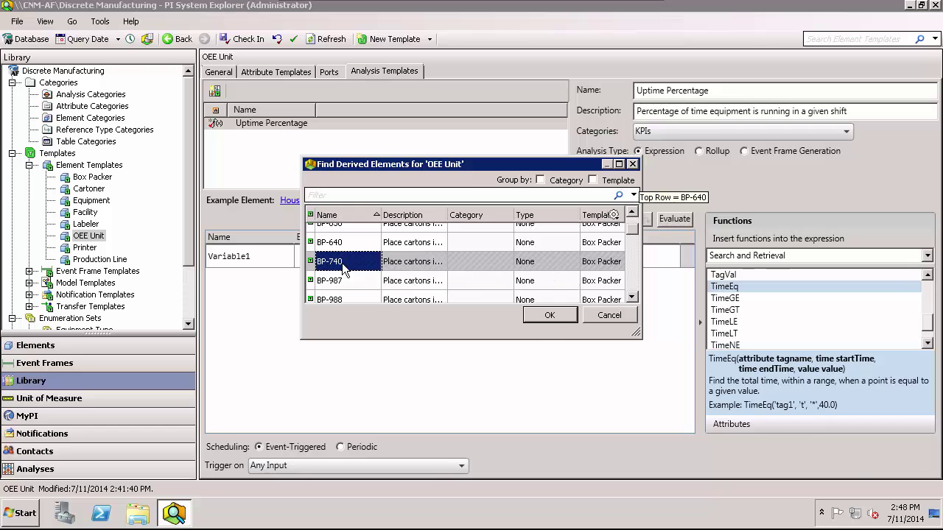
left_click(549, 315)
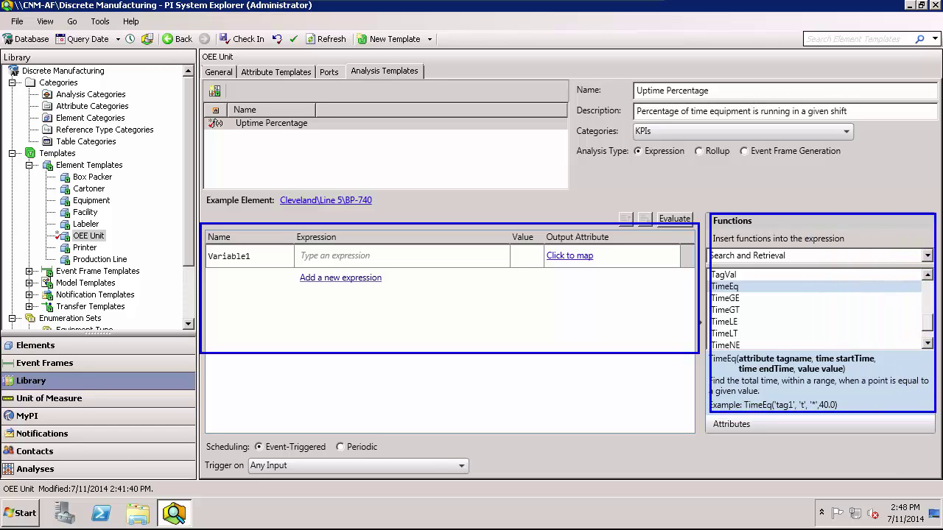
Step: Browse the Operators, Math, Logical and Search and Retrieval function categories, then list All functions
left_click(929, 257)
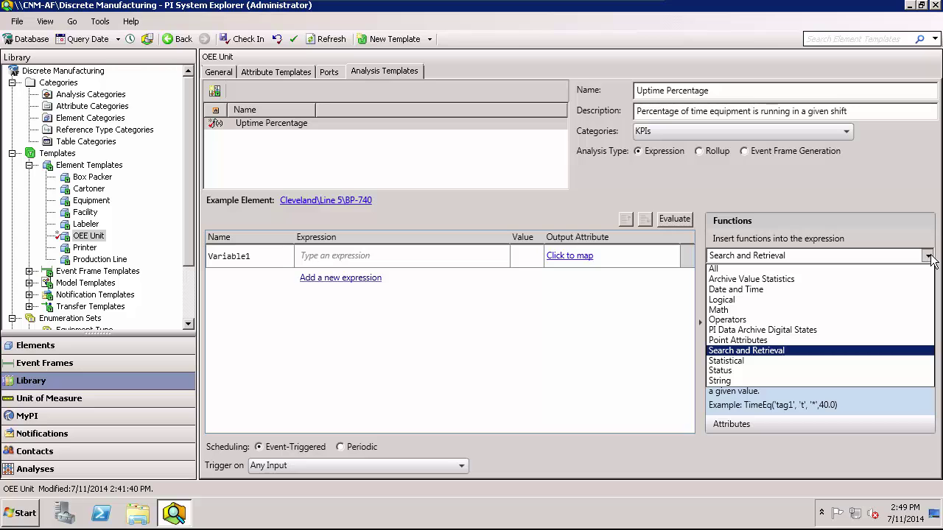
left_click(743, 321)
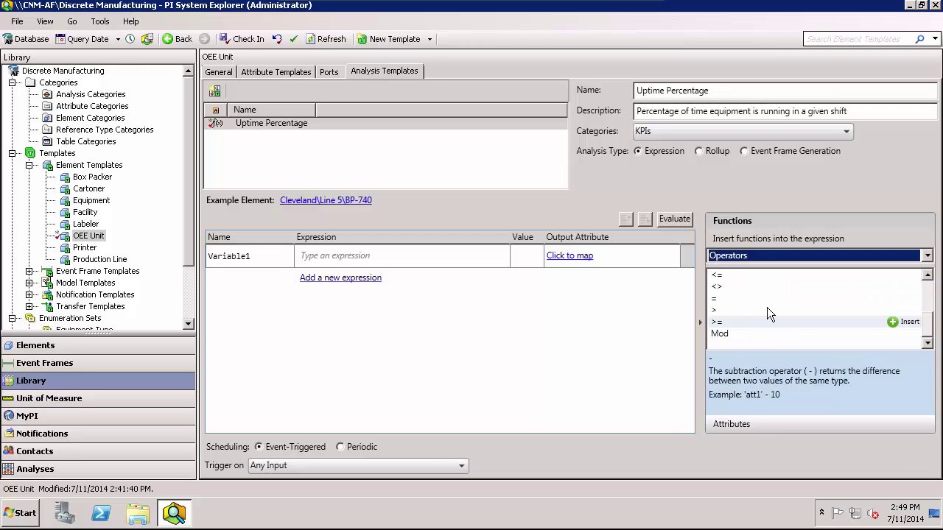
left_click(928, 256)
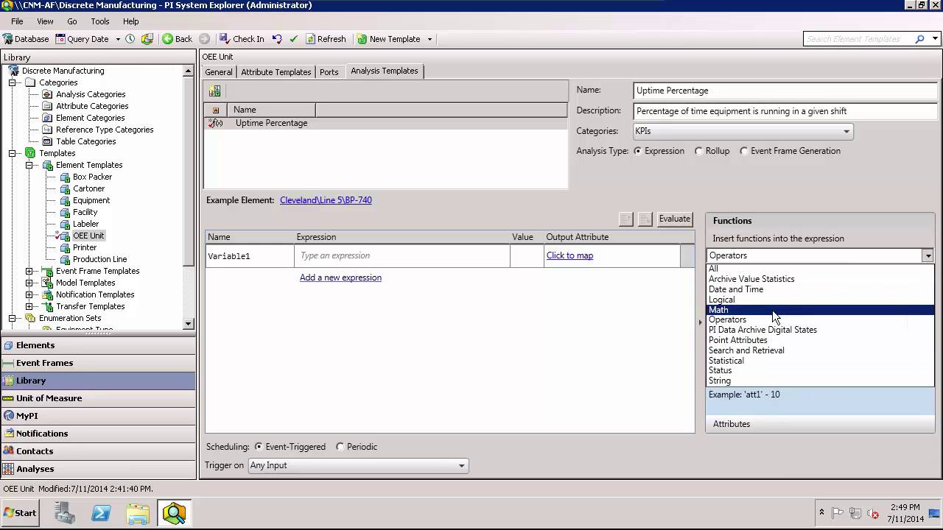
left_click(772, 311)
left_click(927, 256)
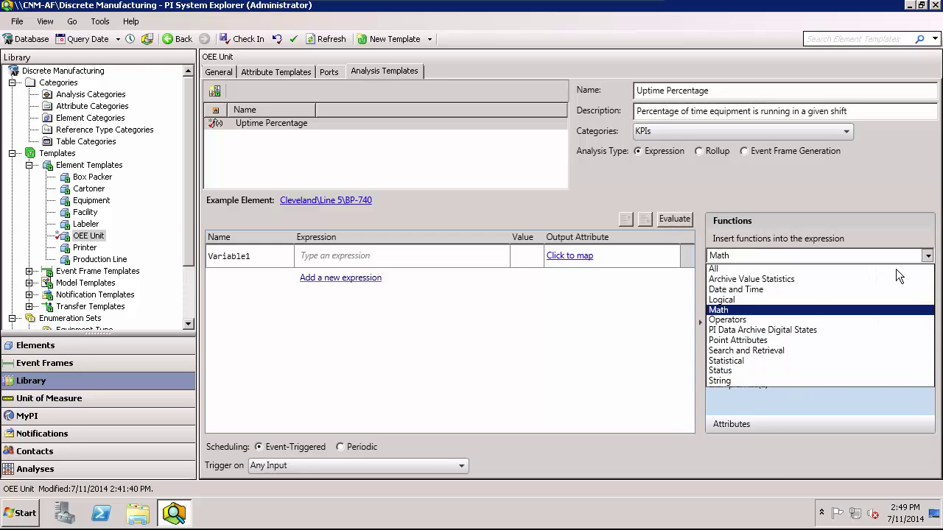
left_click(830, 299)
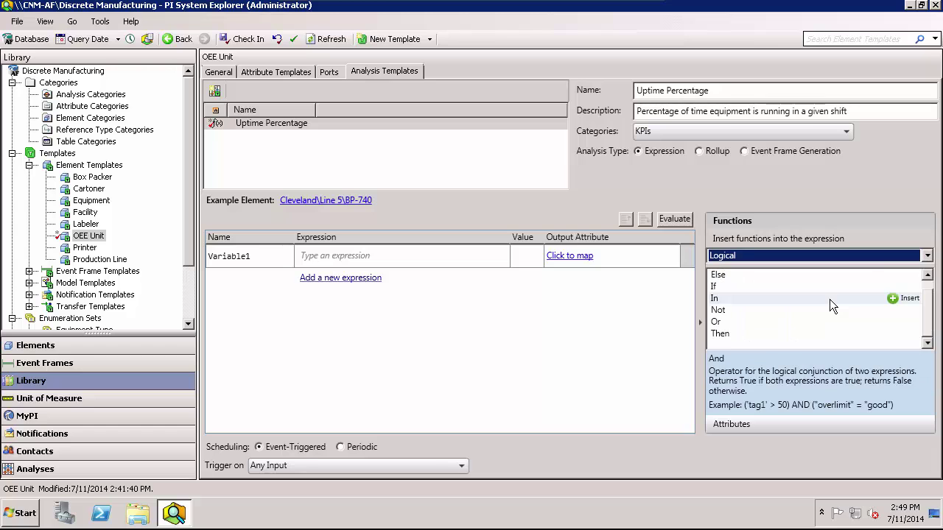
left_click(928, 261)
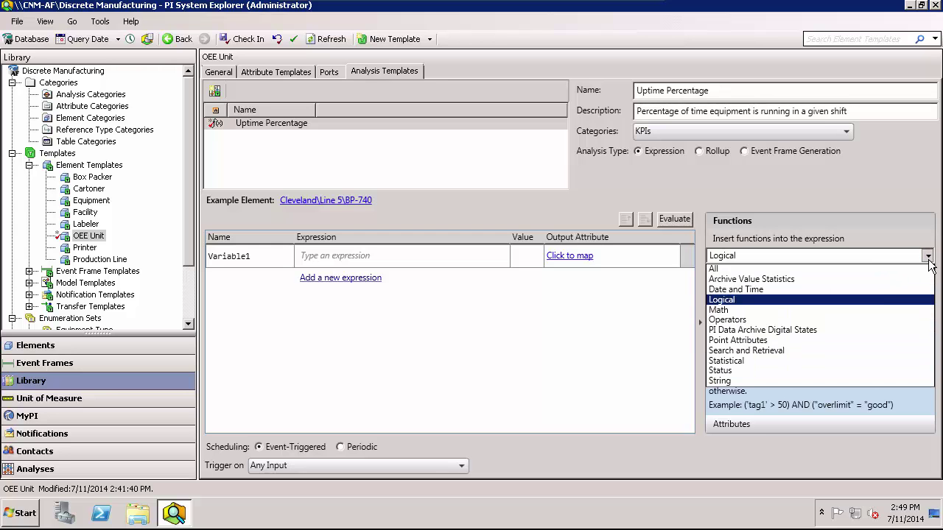
left_click(793, 350)
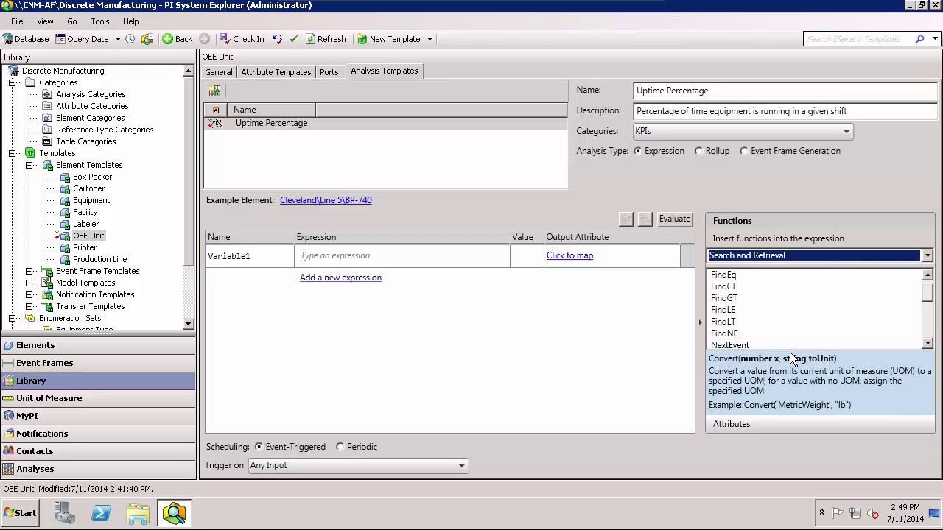
mouse_move(765, 327)
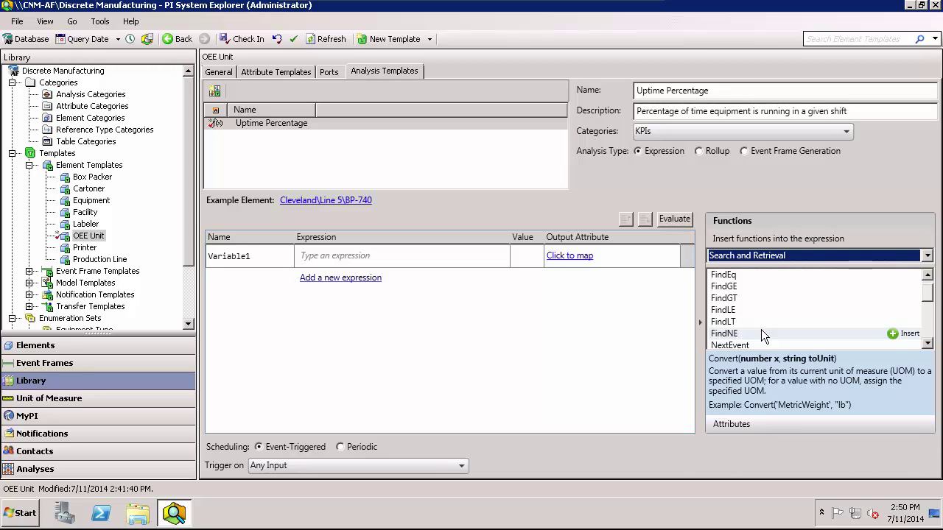
left_click(928, 258)
left_click(866, 271)
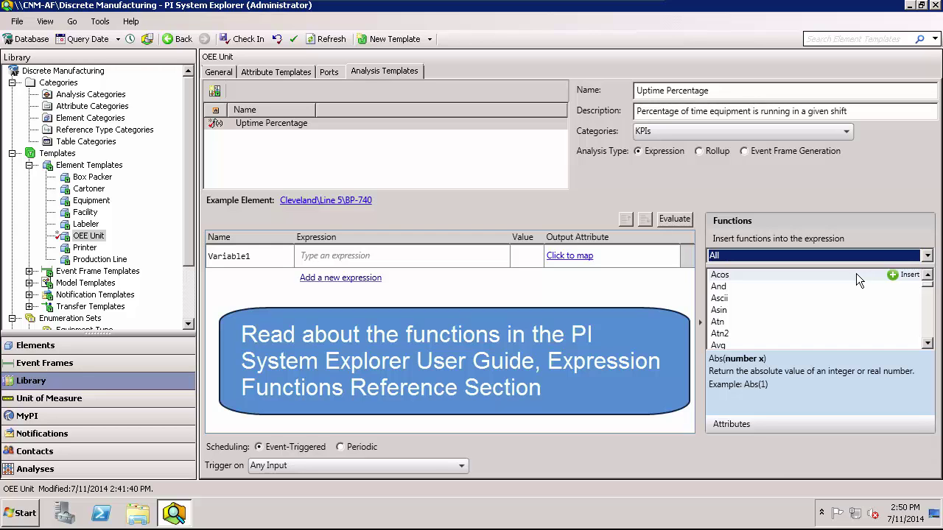
Step: Filter functions to Search and Retrieval and select TimeEq to read its syntax
left_click(926, 255)
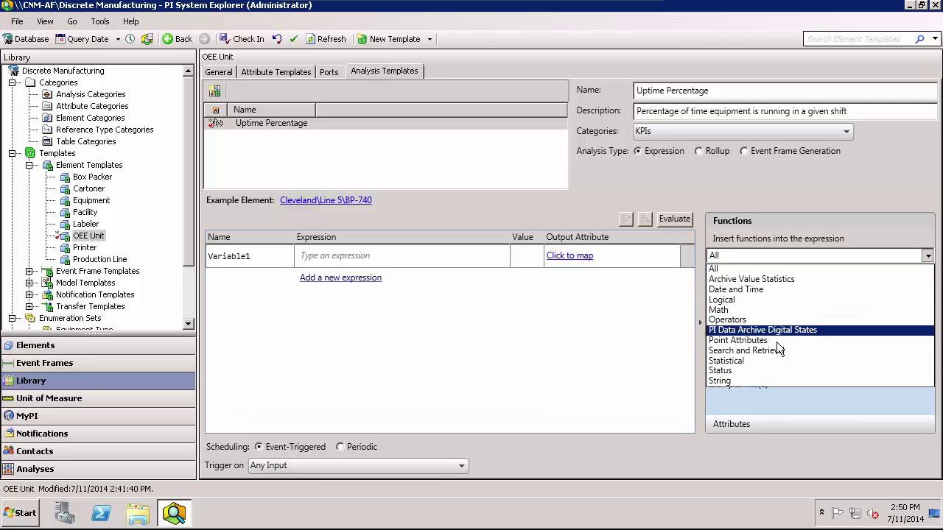
left_click(720, 351)
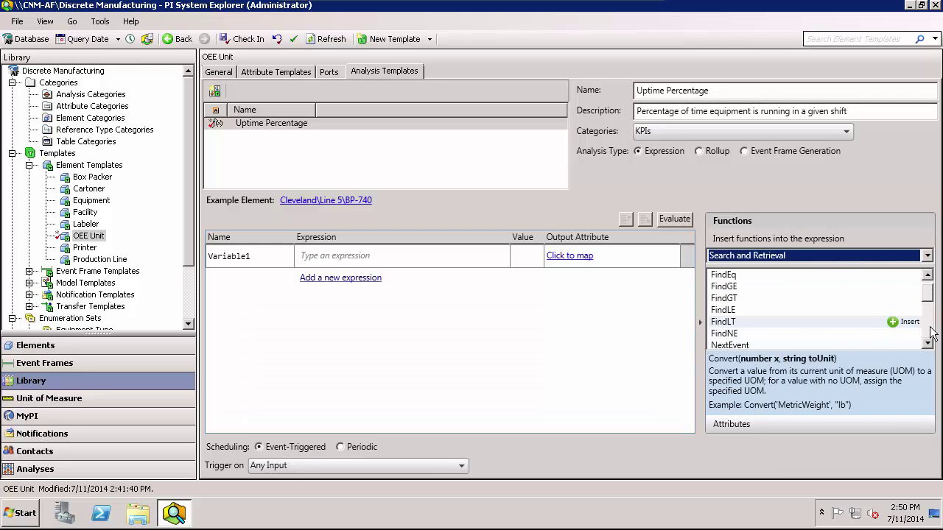
left_click_drag(926, 344, 926, 344)
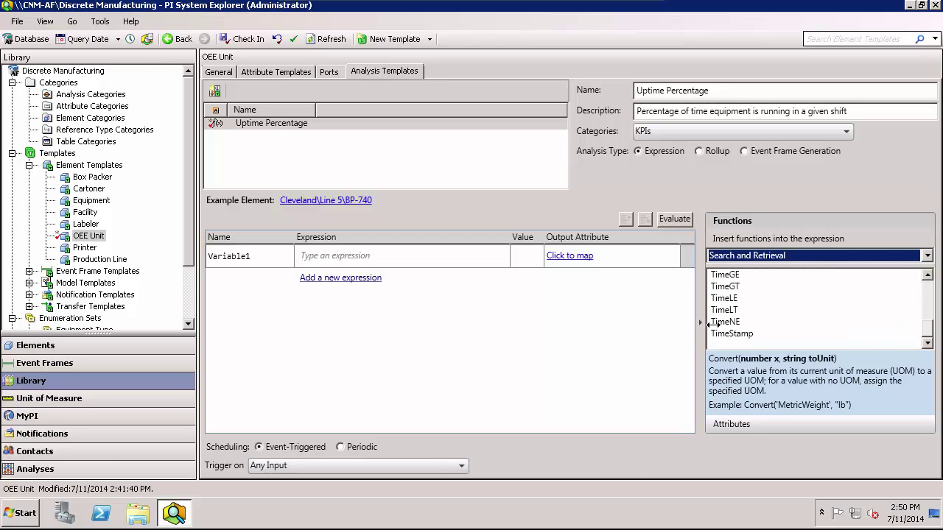
left_click(927, 276)
left_click(928, 276)
left_click(729, 287)
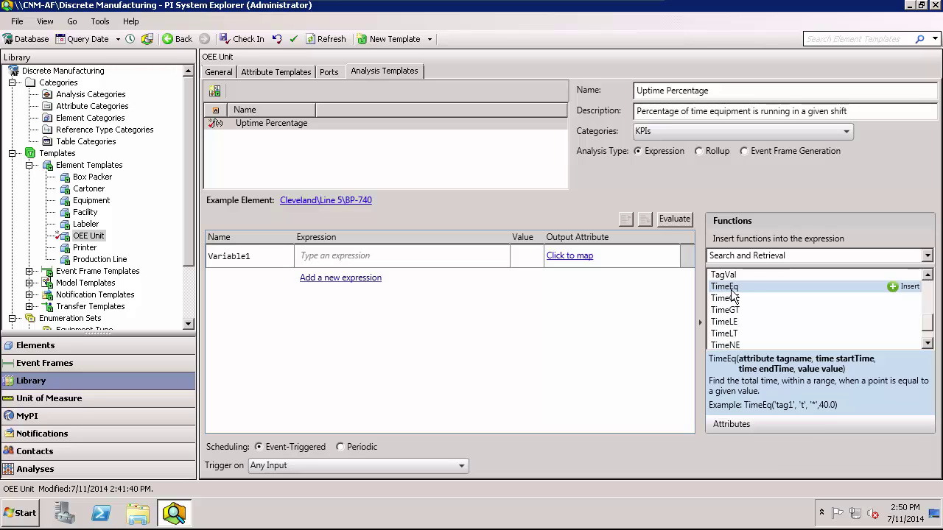
left_click(748, 289)
left_click_drag(749, 290, 704, 283)
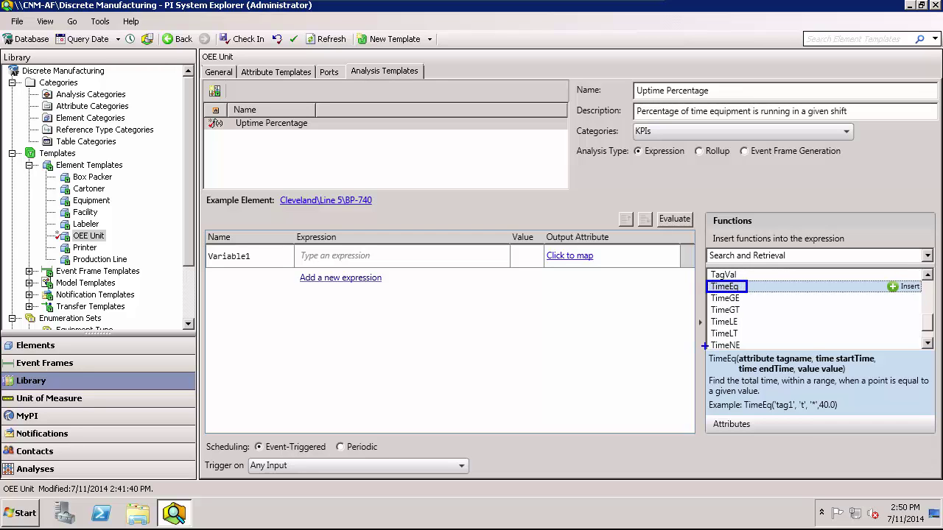
mouse_move(706, 351)
left_mouse_down()
mouse_move(763, 391)
mouse_move(835, 413)
mouse_move(932, 416)
left_mouse_up()
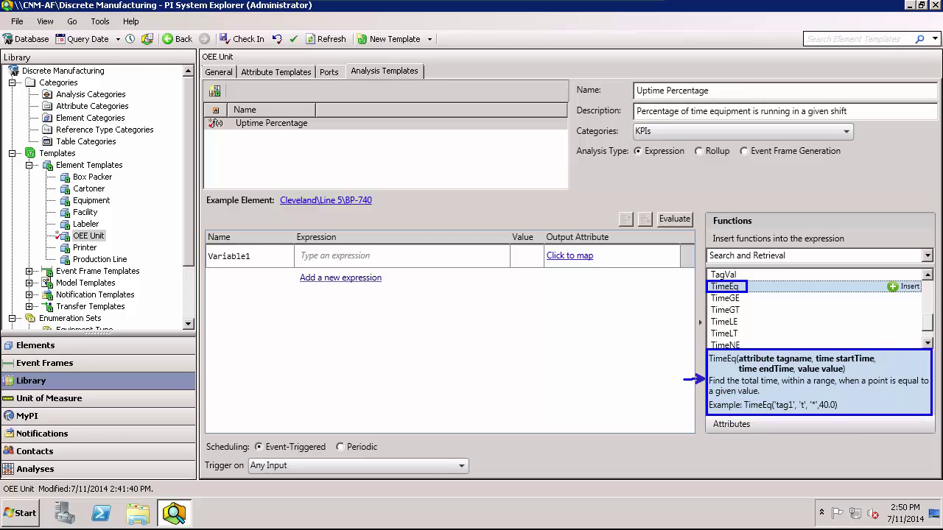
left_click_drag(703, 380, 652, 363)
left_click_drag(845, 404, 899, 392)
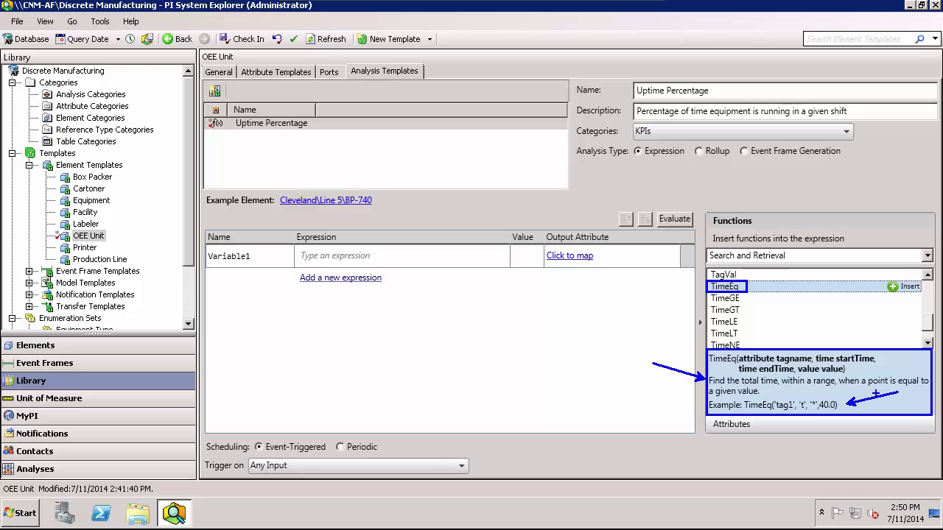
key("Escape")
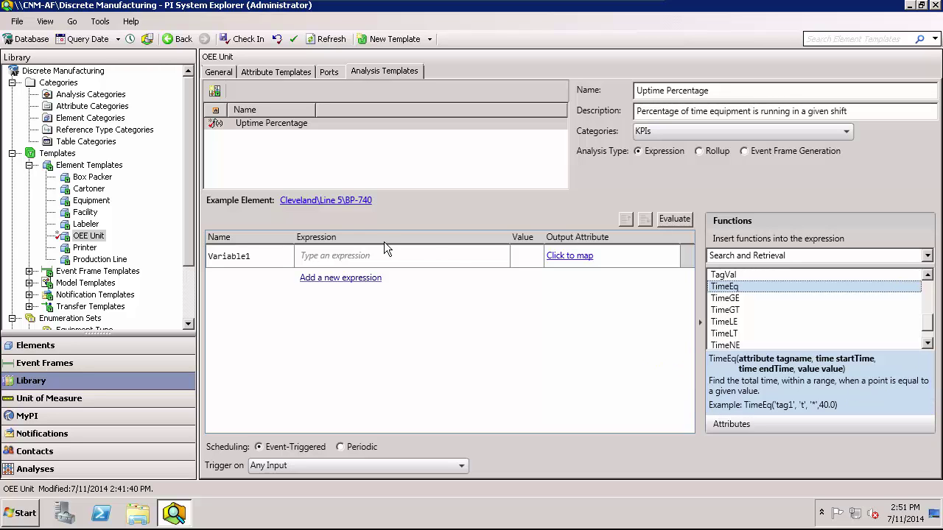
Step: Begin Variable1's expression with TimeEq(' using autocomplete from 'Tim'
left_click(312, 255)
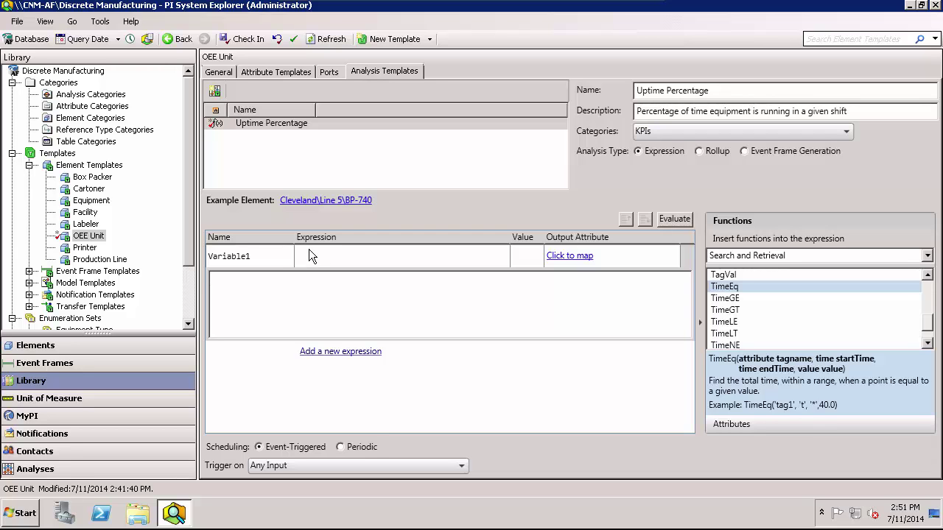
mouse_move(883, 286)
type("T")
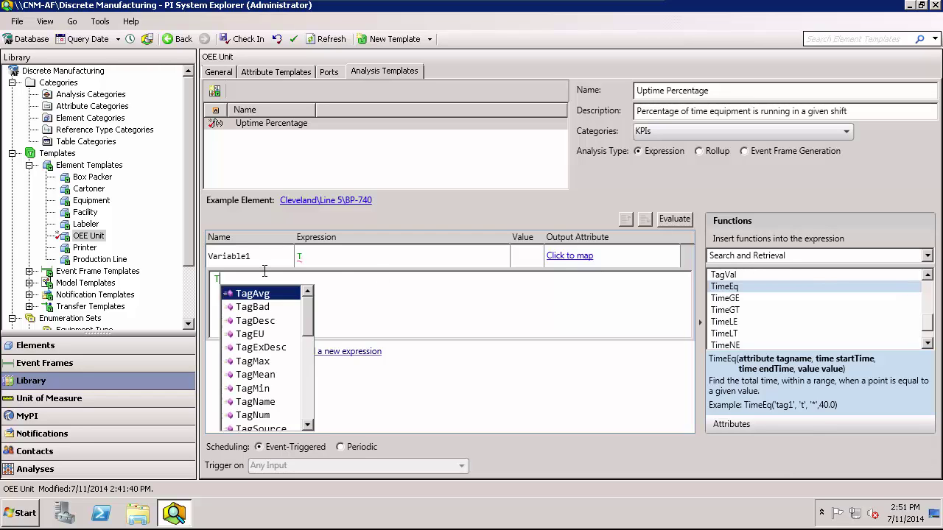
type("im")
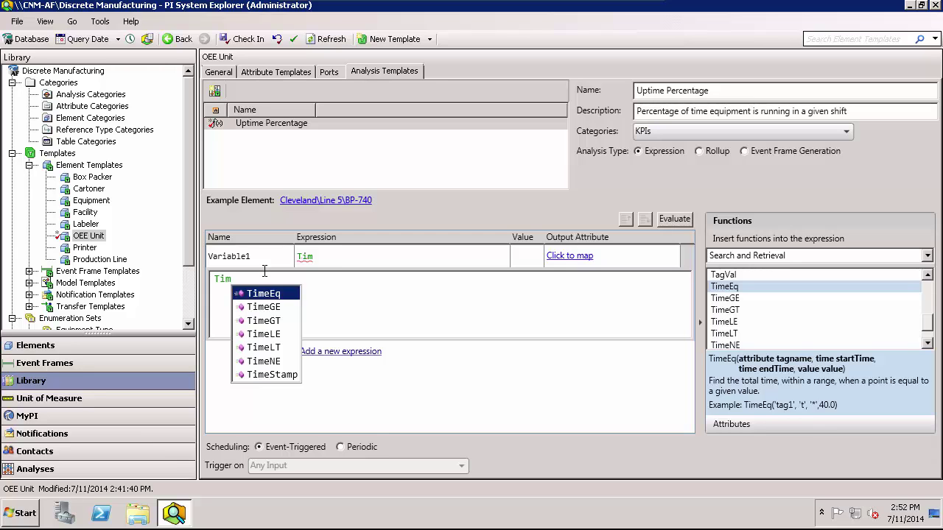
type("(")
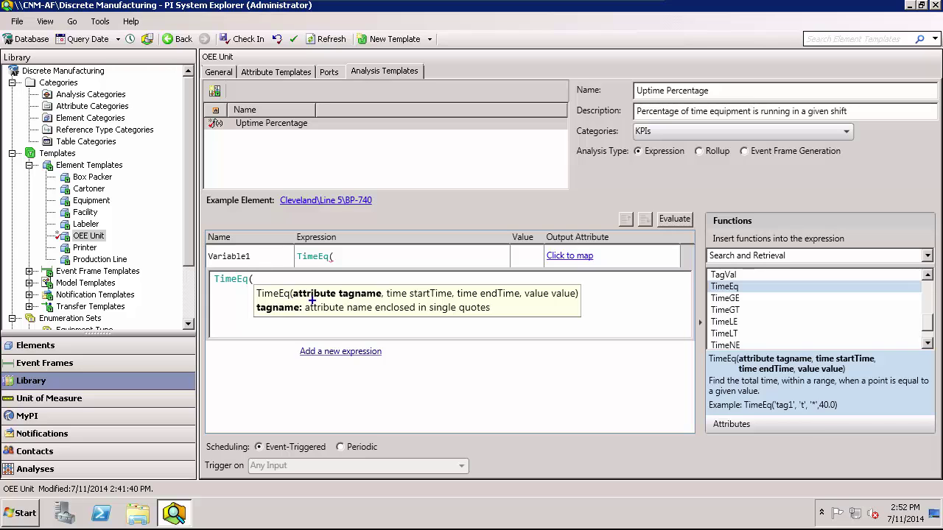
left_click_drag(301, 300, 500, 318)
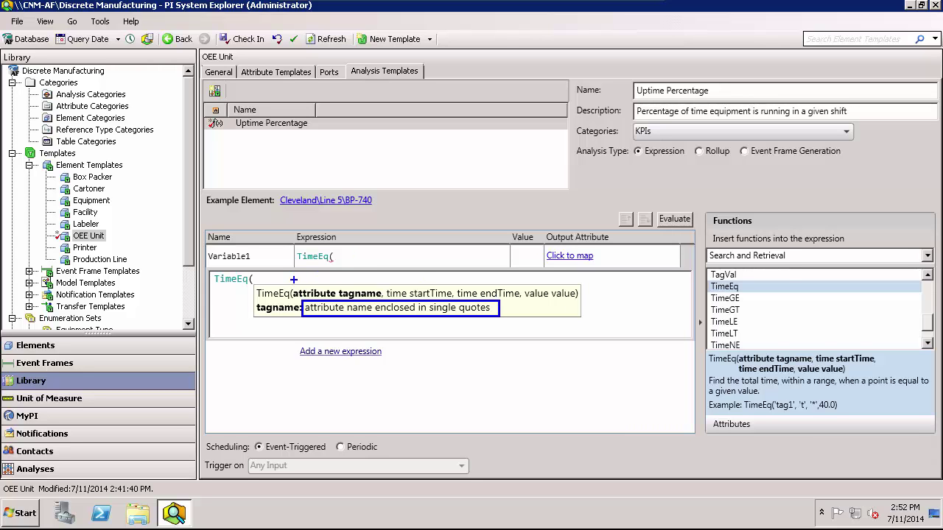
type("'")
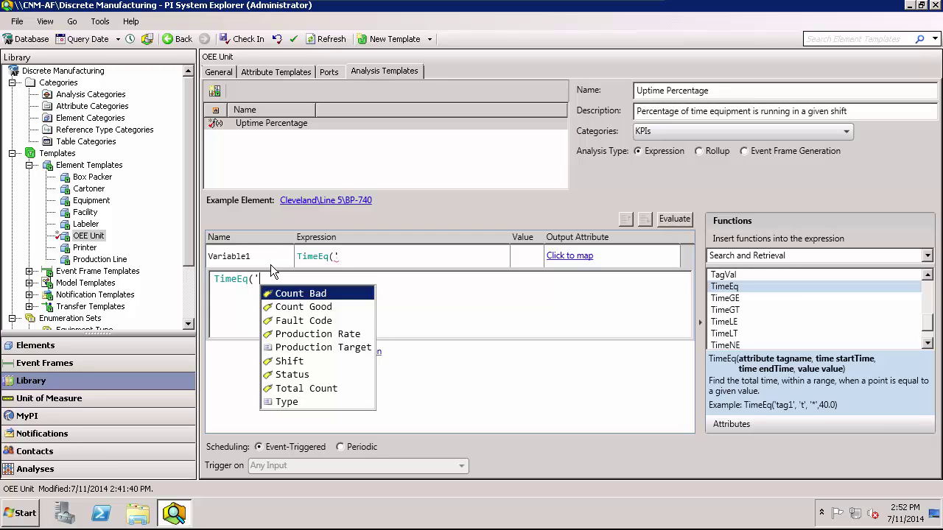
Step: Remove the stray quote and browse the Attributes pane to Phoenix > Line 1 > Box Packer2
key("BackSpace")
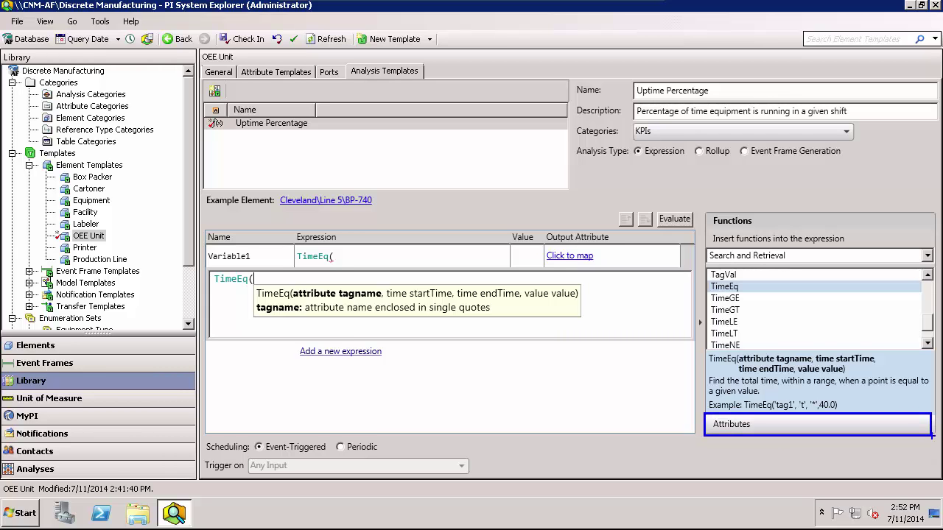
left_click(733, 425)
left_click(775, 328)
scroll(769, 339, "down", 3)
left_click(729, 313)
left_click(743, 328)
left_click(800, 343)
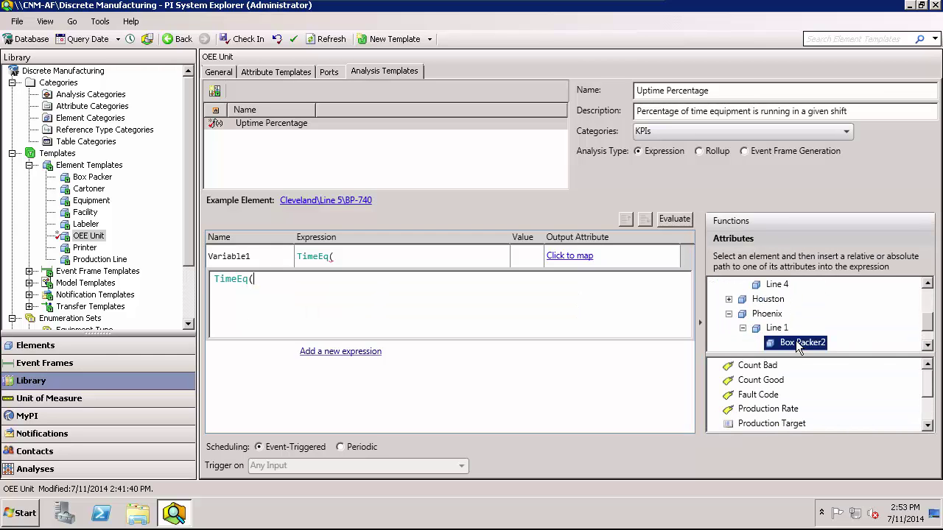
left_click(306, 278)
Step: Insert 'Status' as TimeEq's first argument from the autocomplete list
type("'S")
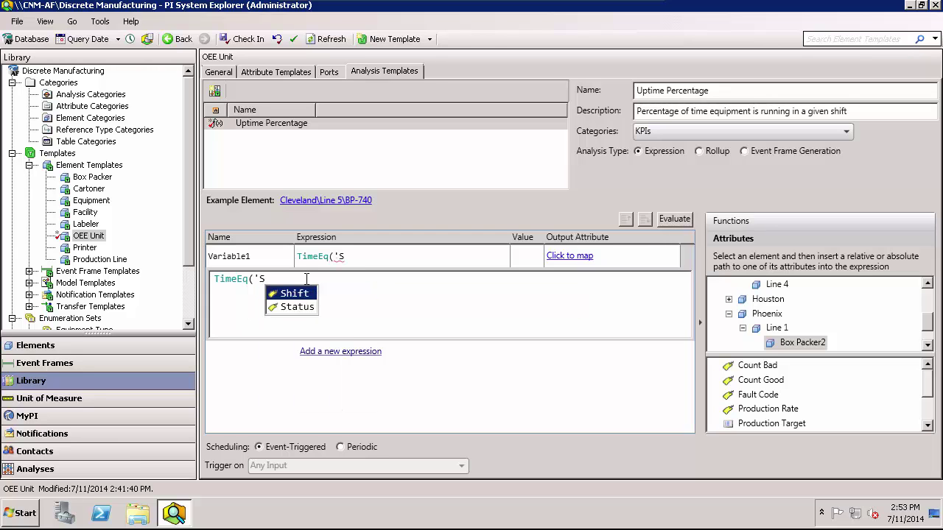
key("Down")
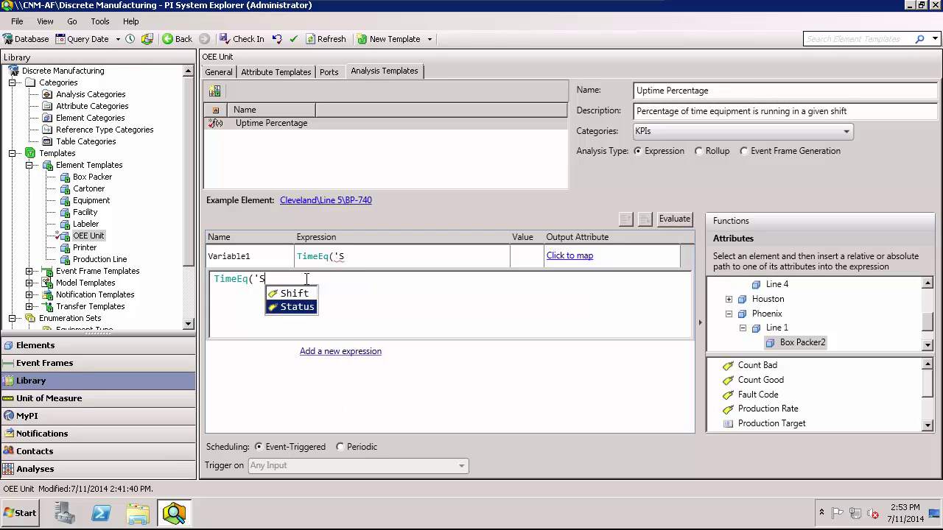
key("Return")
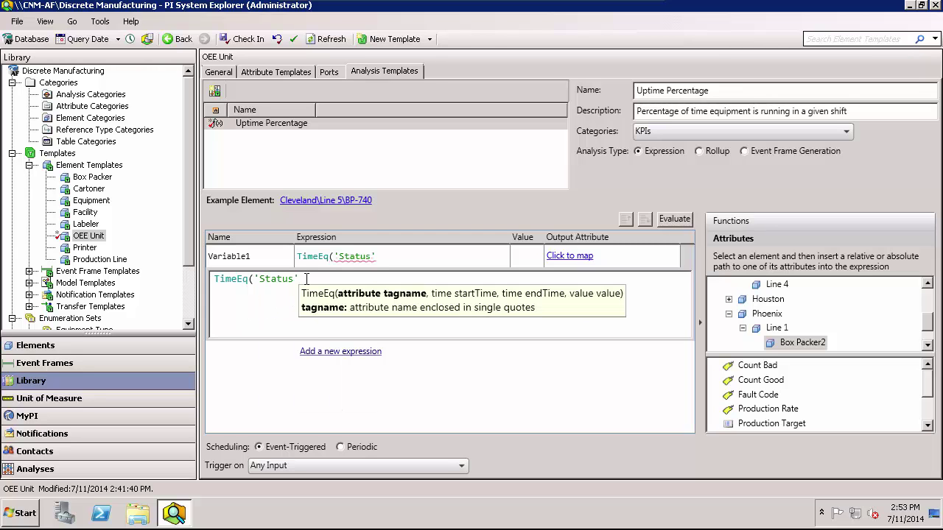
Step: Complete the expression as TimeEq('Status','*-8h','*',"running")
type(",")
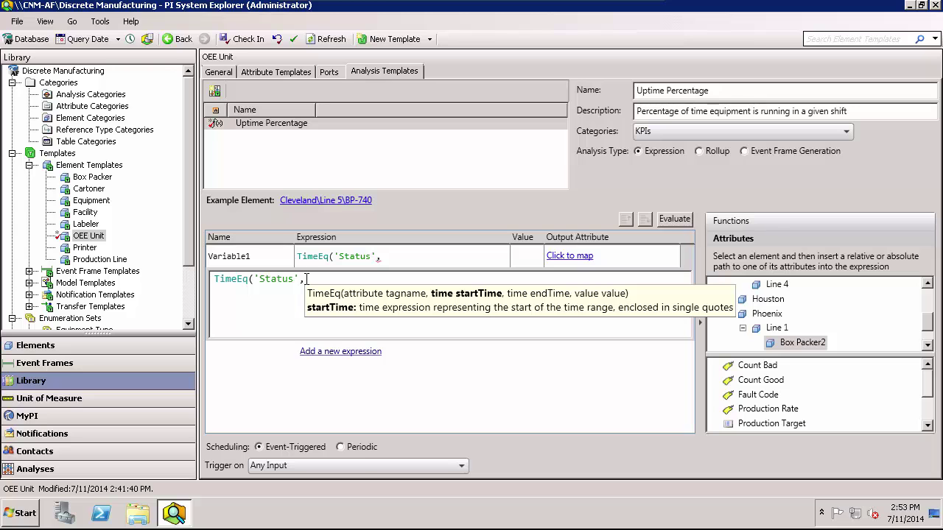
type("'")
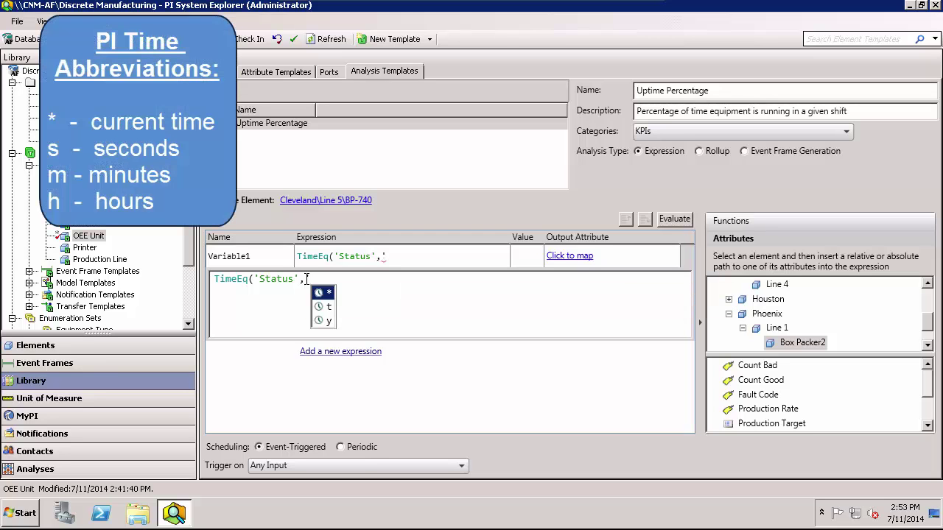
type("*")
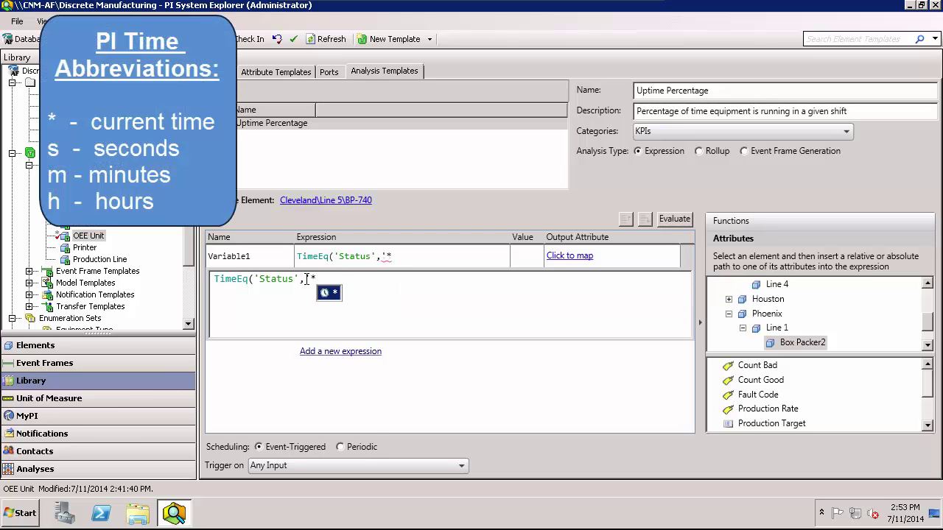
type("-")
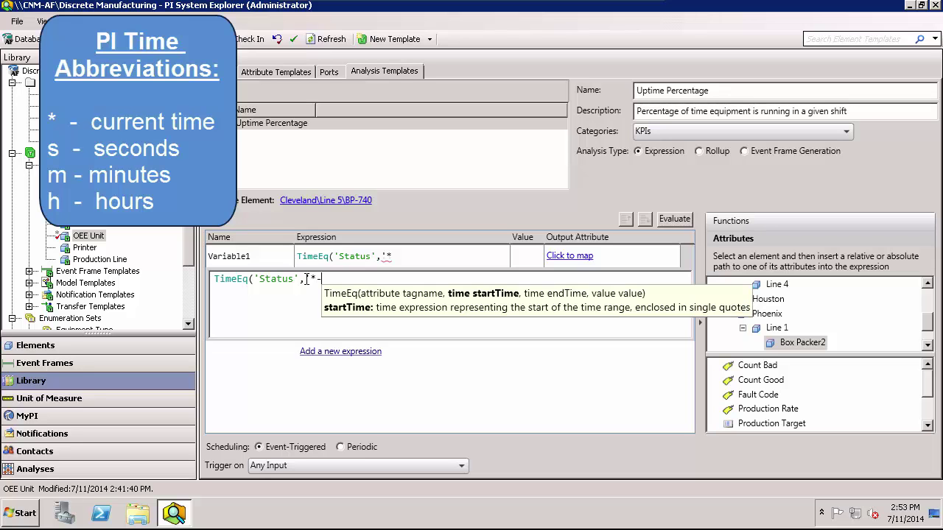
type("8h")
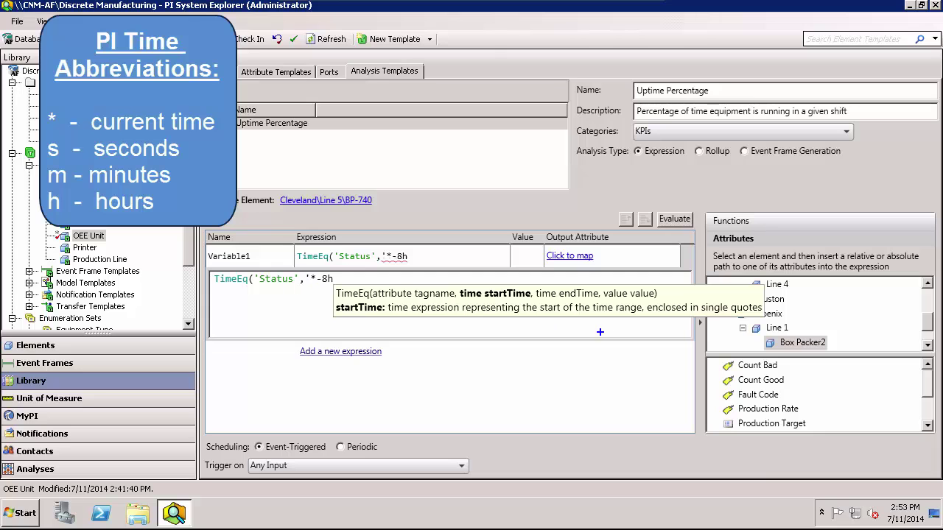
mouse_move(644, 300)
left_mouse_down()
mouse_move(663, 314)
mouse_move(748, 325)
mouse_move(763, 315)
left_mouse_up()
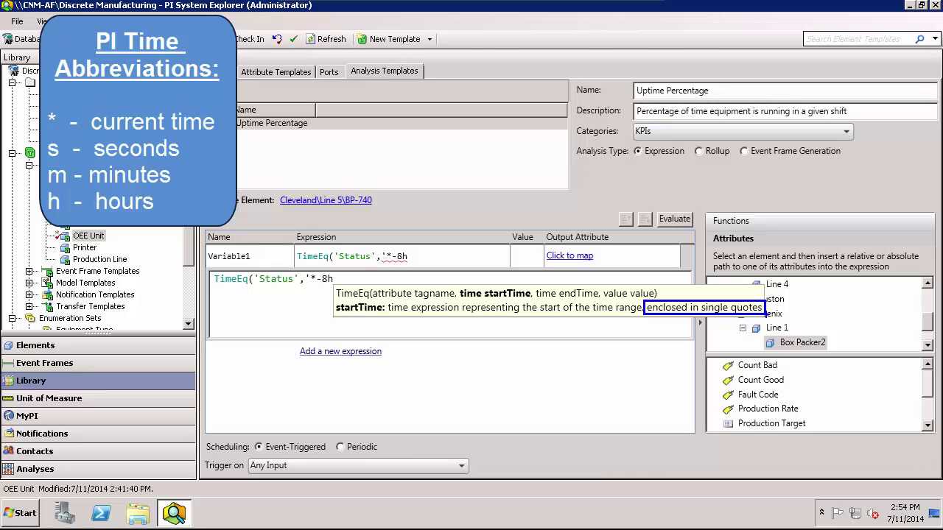
key("Escape")
type("'")
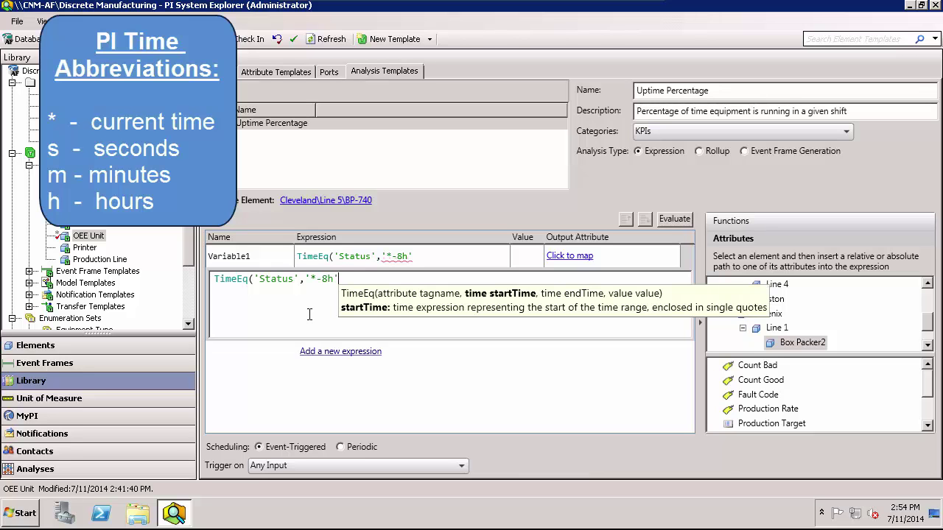
type(",")
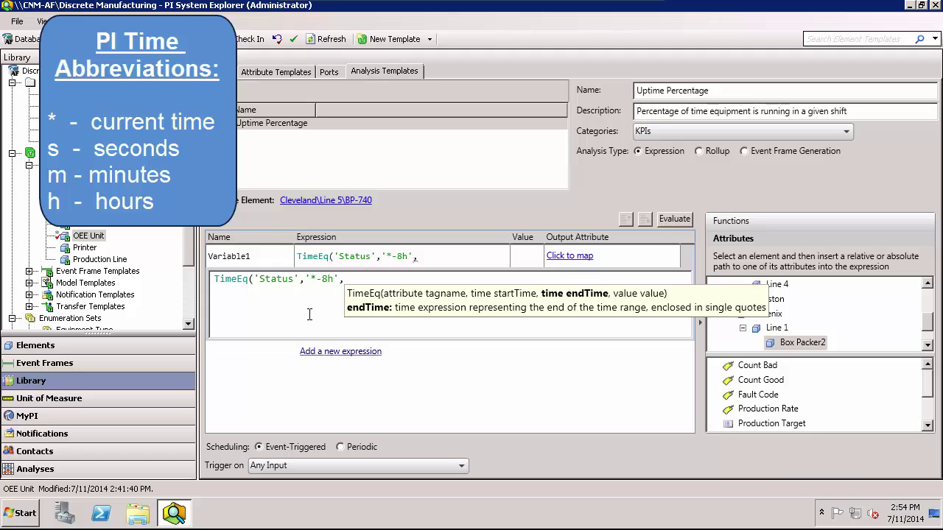
type("'")
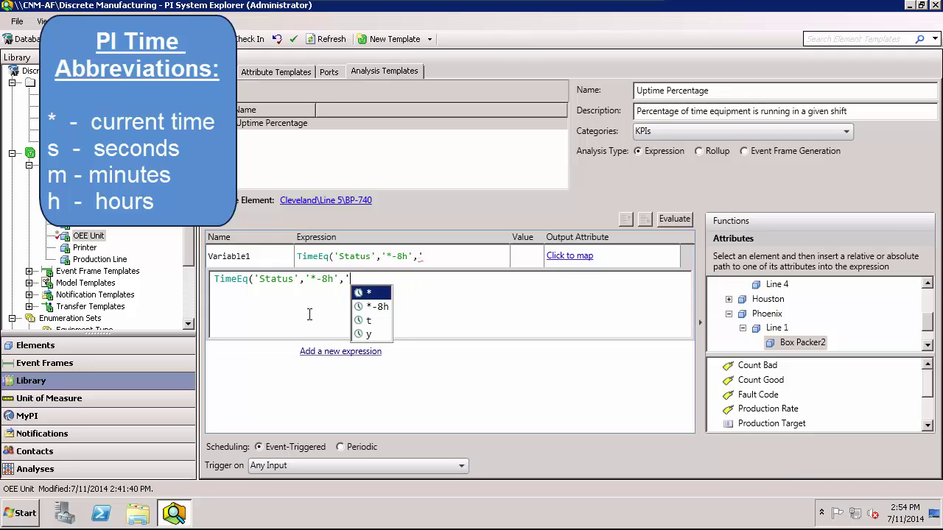
type("*")
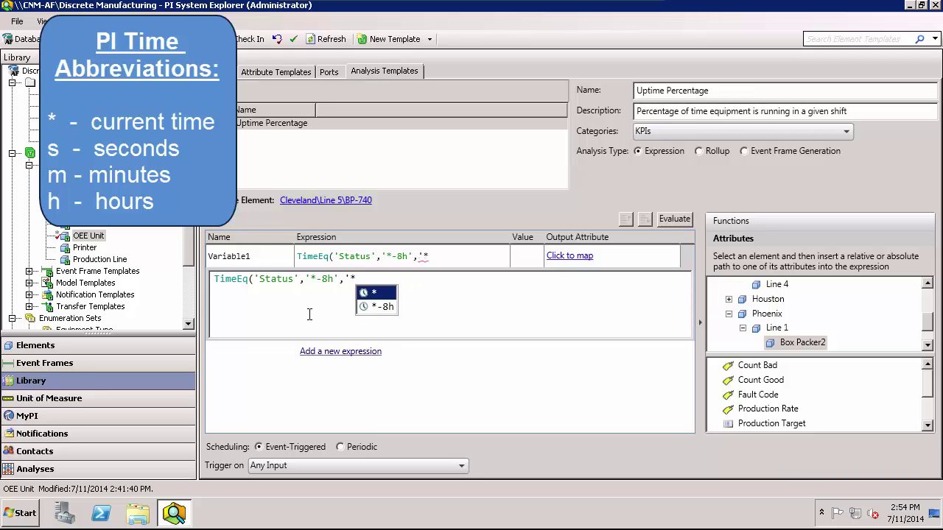
type("'")
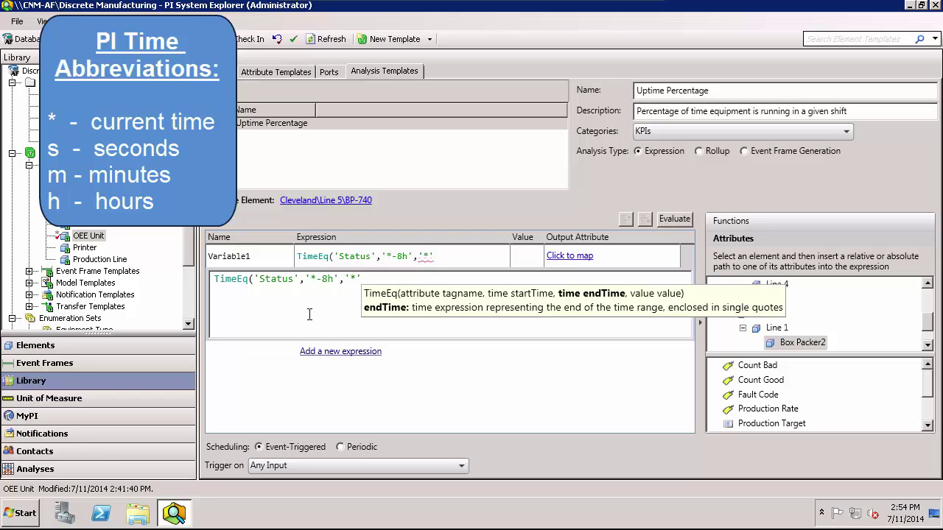
type(",")
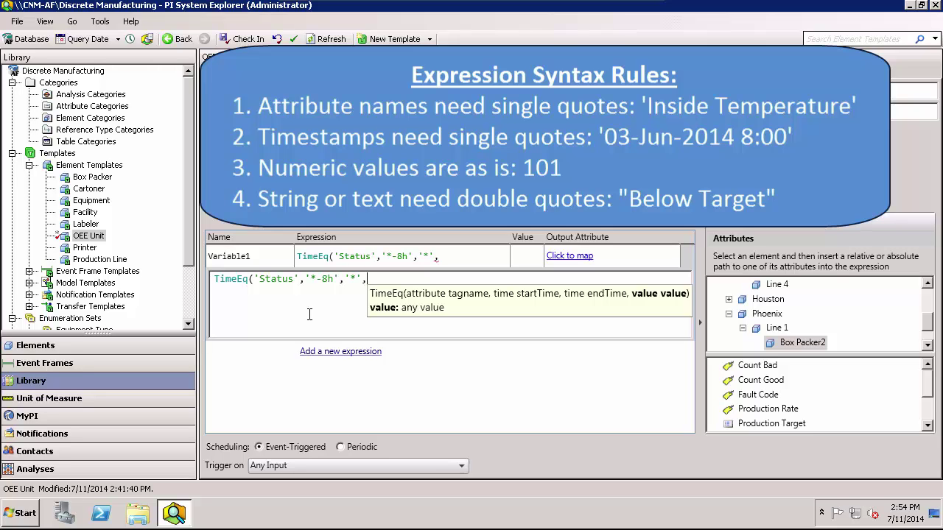
type("\"running")
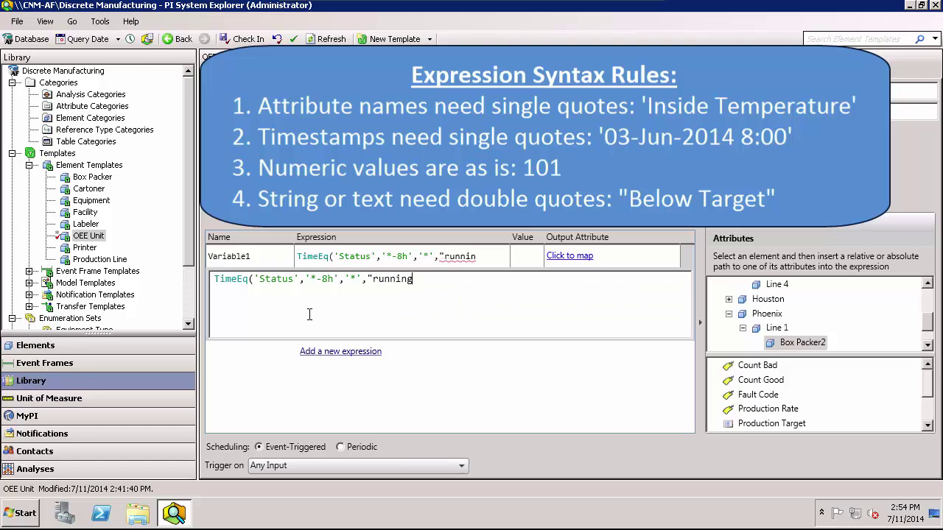
type("\")")
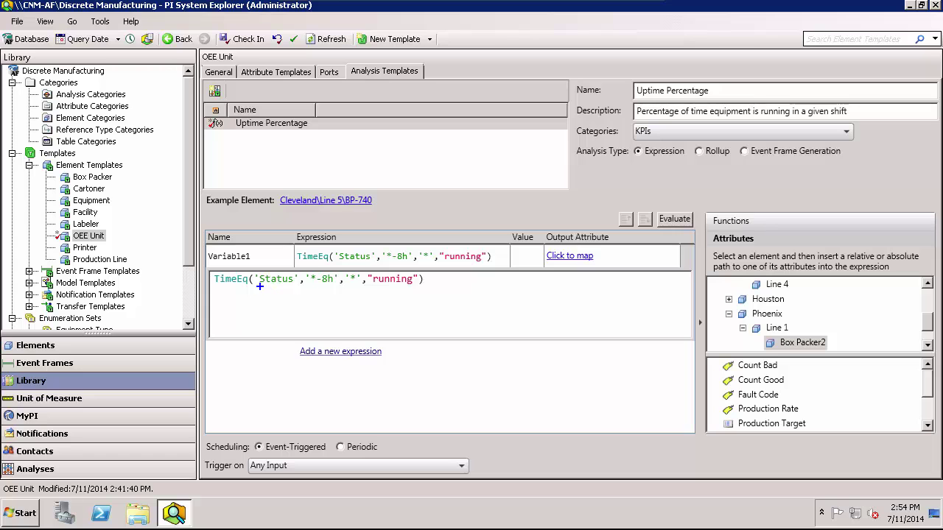
left_click_drag(271, 287, 302, 287)
left_click_drag(371, 289, 436, 289)
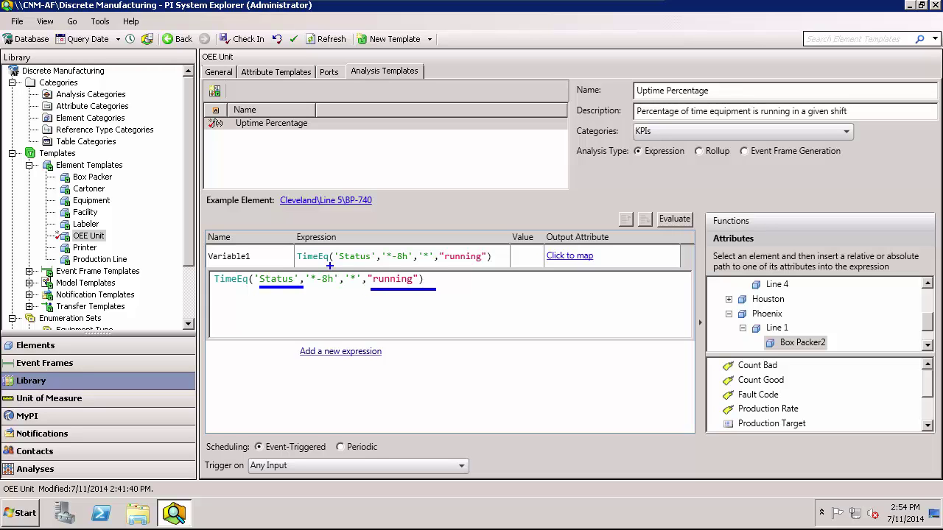
mouse_move(308, 265)
left_mouse_down()
mouse_move(321, 288)
mouse_move(361, 296)
left_mouse_up()
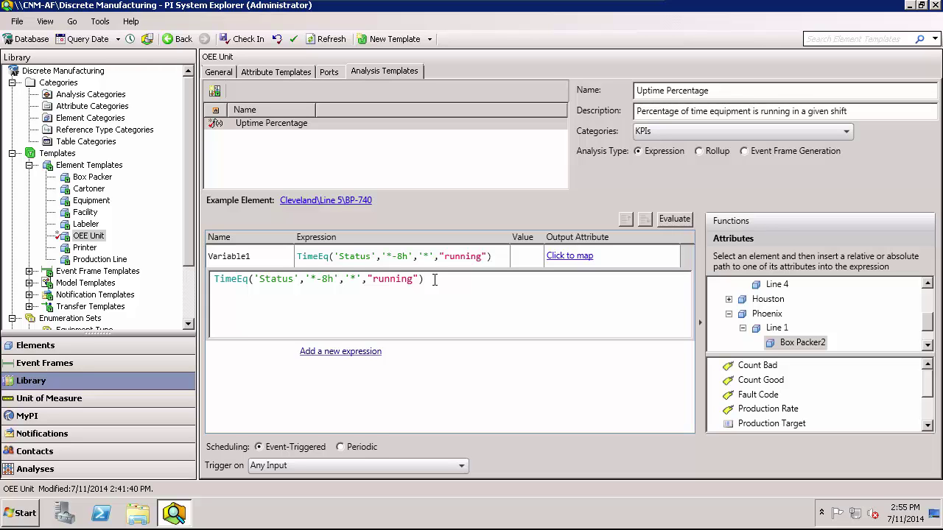
Step: Rename Variable1 to UptimeSeconds and add a ShiftSeconds variable equal to 8*60*60
left_click(257, 256)
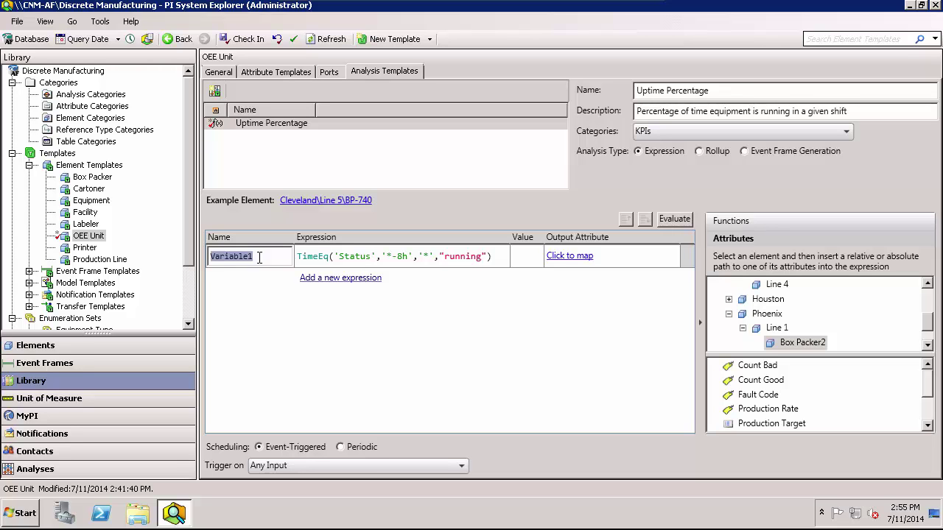
type("UptimeSeconds")
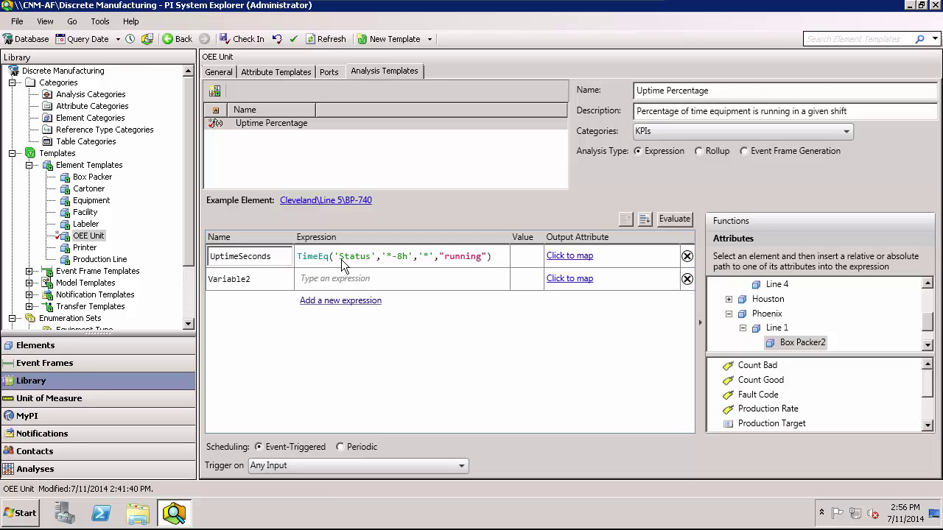
left_click(281, 280)
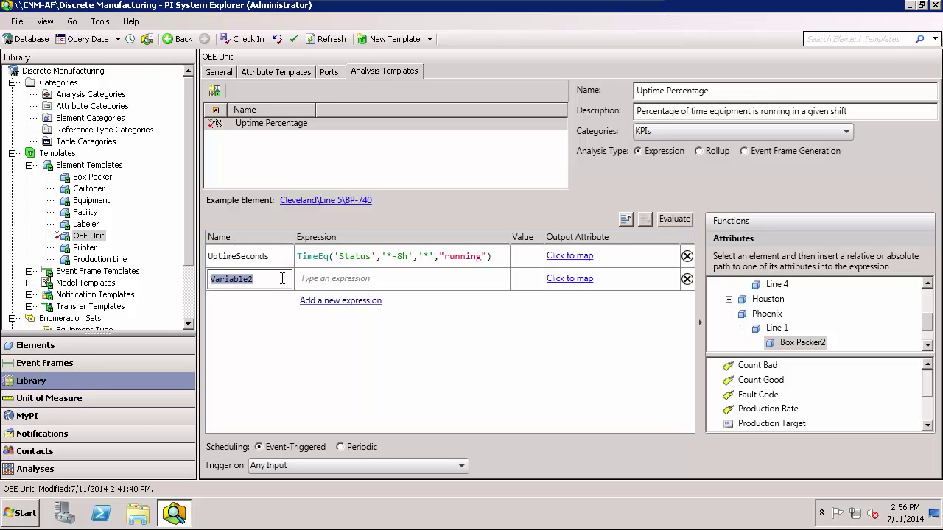
type("ShiftSeconds")
key("Tab")
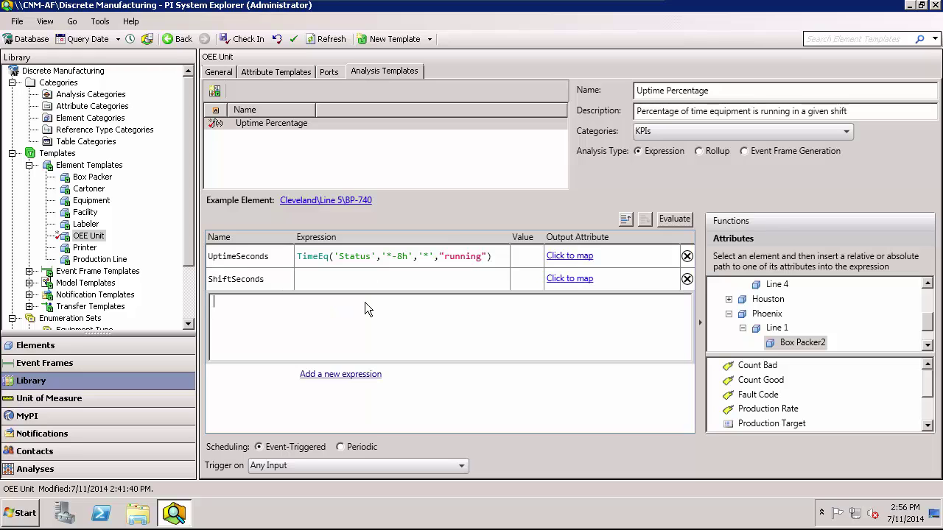
type("8*60*60")
Step: Add a third row, UptimePercent, with the formula UptimeSeconds/ShiftSeconds
left_click(333, 375)
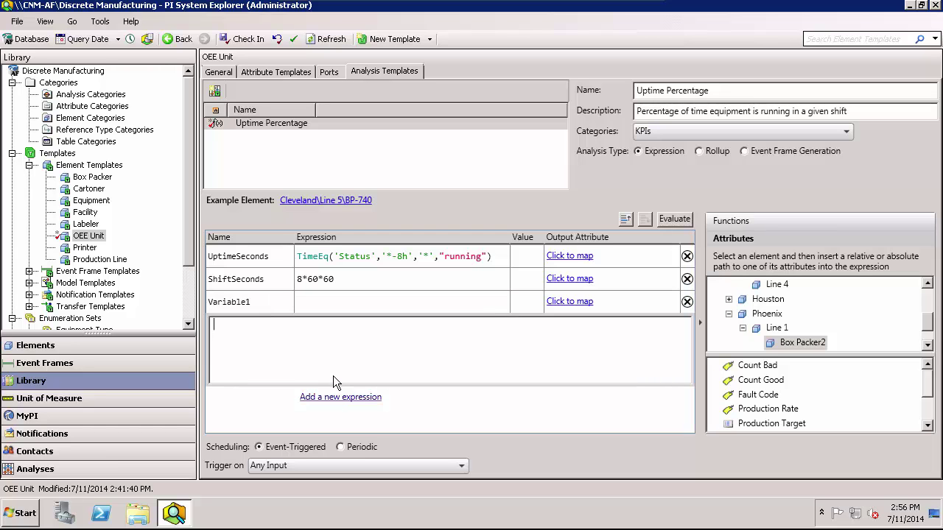
left_click(247, 299)
type("UptimePercent")
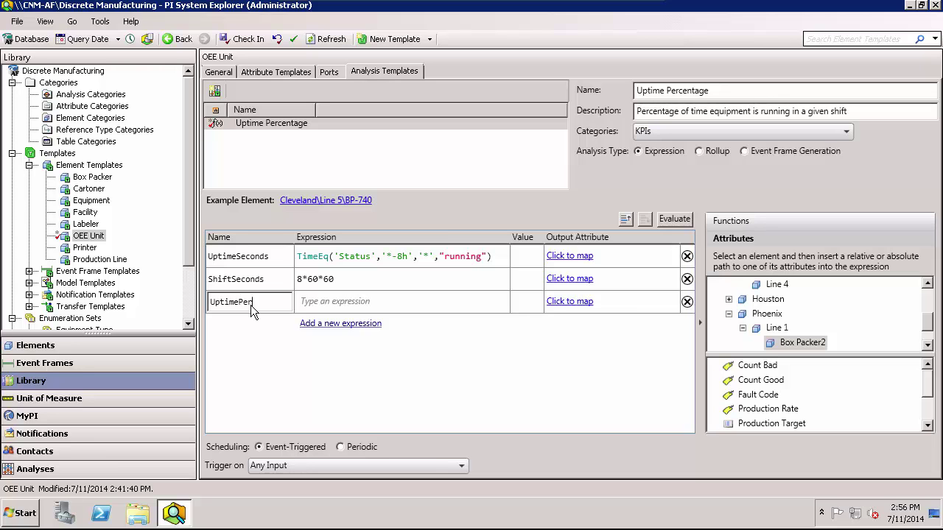
left_click(324, 301)
type("Upt")
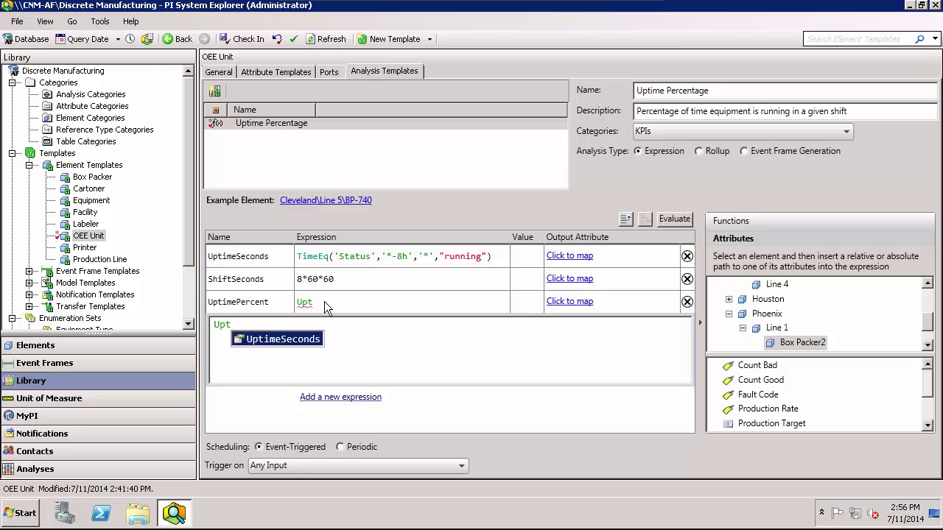
key("Return")
type("/Sh")
key("Down")
key("Return")
Step: Complete UptimePercent as UptimeSeconds/ShiftSeconds*100 and evaluate it for BP-740, giving 81.25
type("*")
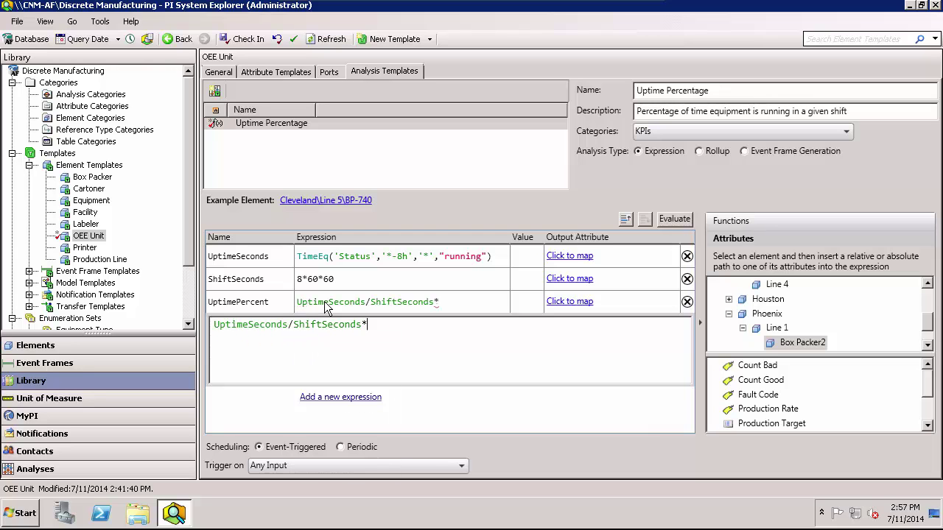
type("100")
key("Return")
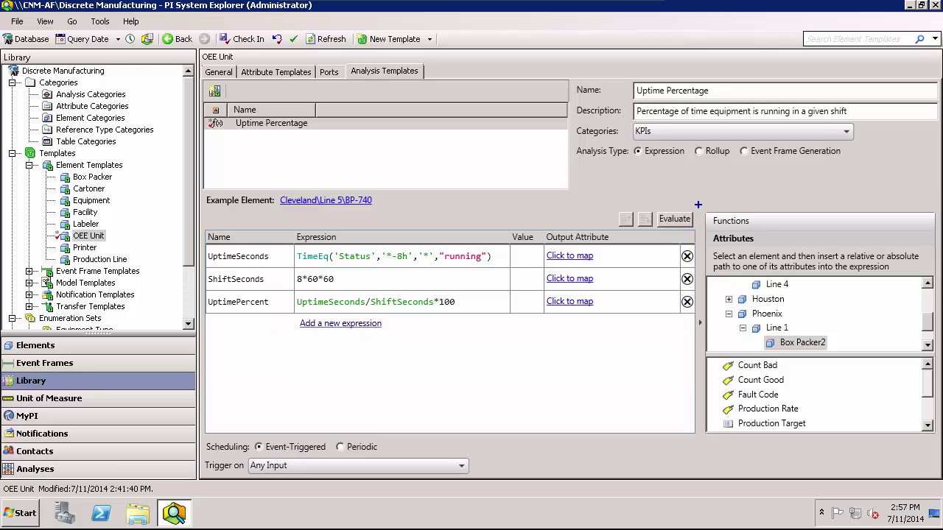
left_click_drag(697, 205, 744, 178)
left_click_drag(380, 195, 442, 177)
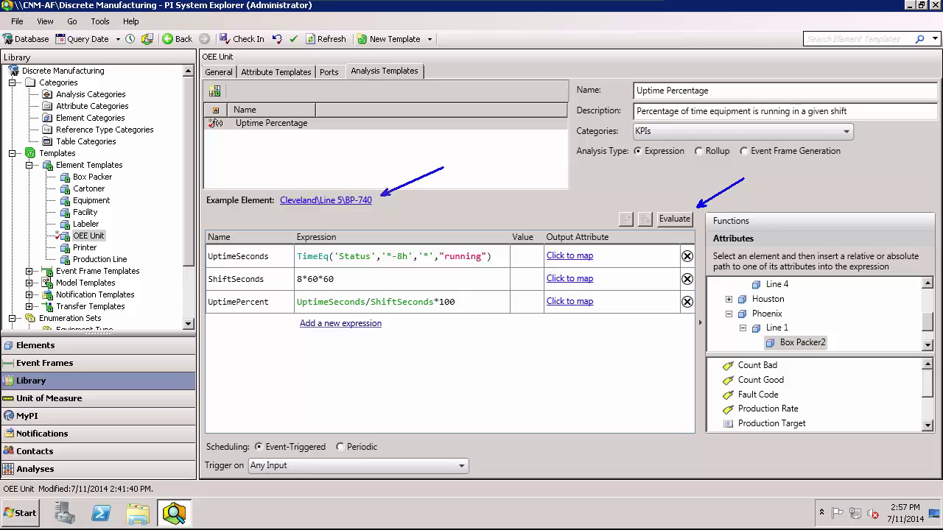
key("Escape")
left_click(674, 221)
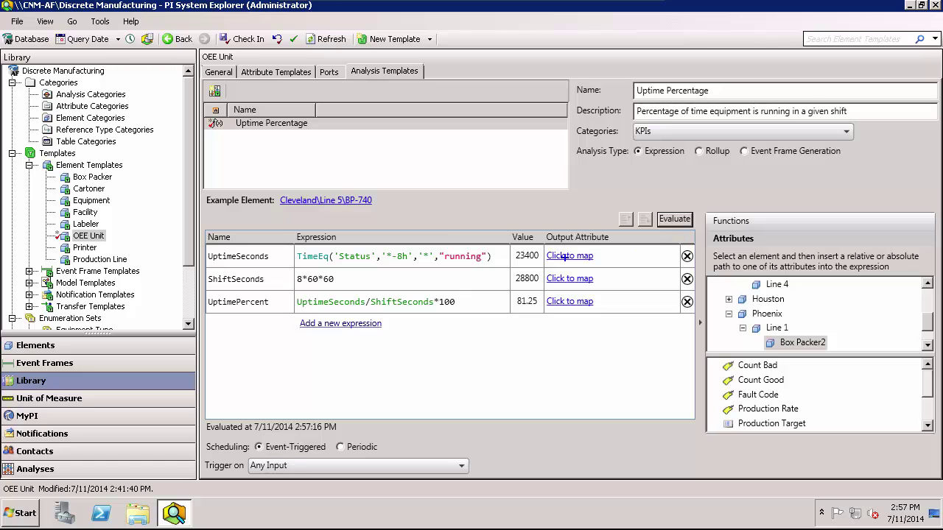
left_click_drag(545, 239, 577, 305)
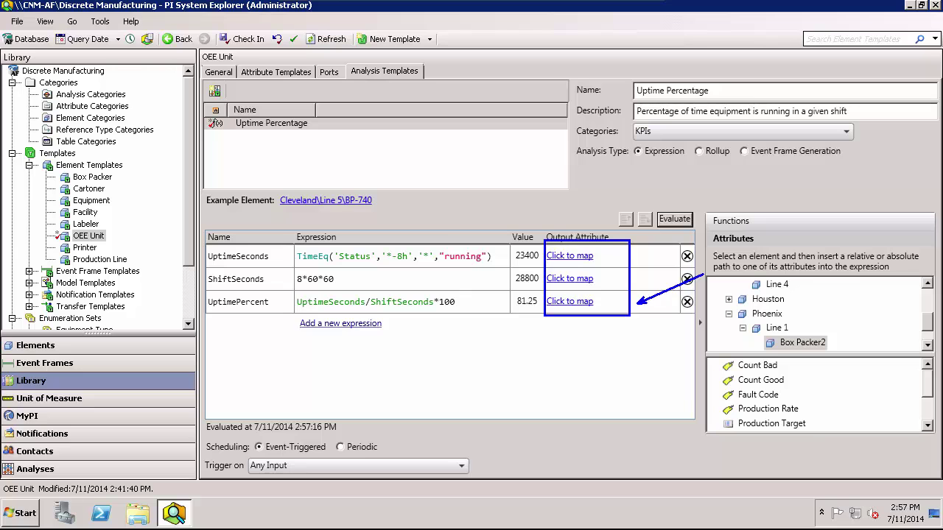
Step: Store UptimePercent in a new Uptime Percentage attribute described 'Percentage of time equipment is running in a given shift'
left_click(573, 302)
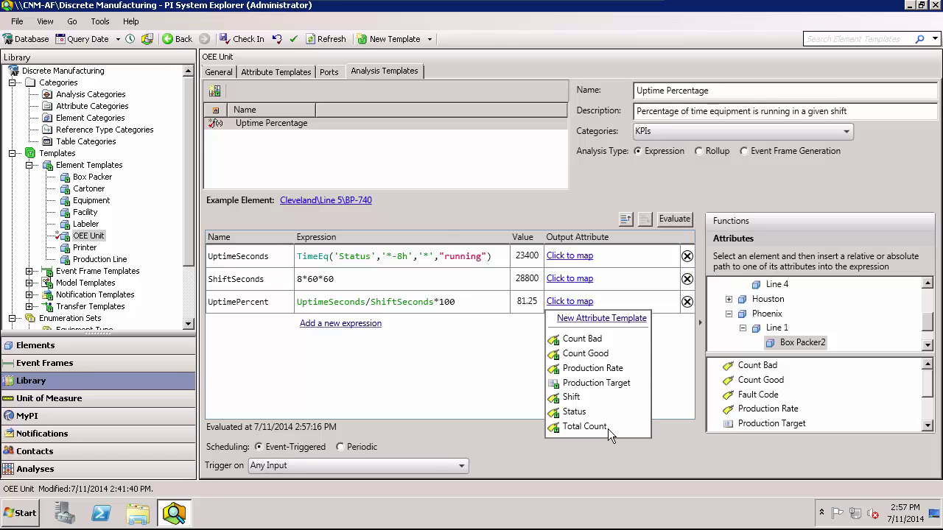
left_click(628, 325)
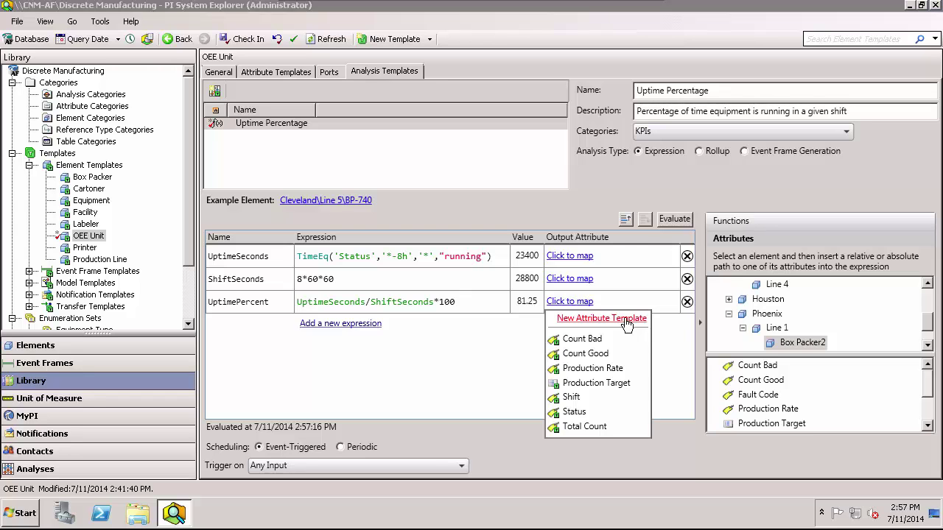
left_click_drag(507, 156, 443, 153)
key("BackSpace")
left_click(404, 171)
type("Percentage of time equipment is running in a ")
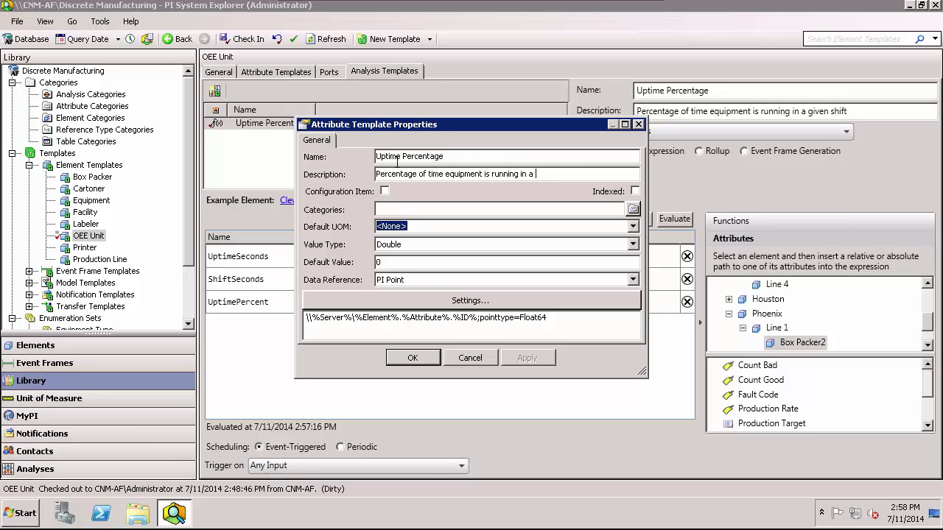
type("given shift")
Step: Assign the attribute the KPIs category and a default unit of percent (%)
left_click(397, 211)
left_click(632, 210)
left_click(377, 195)
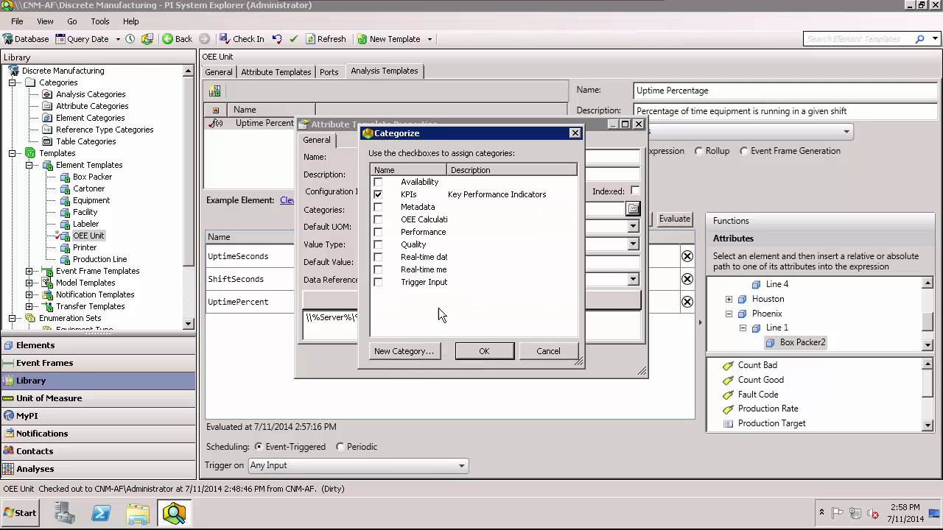
left_click(484, 351)
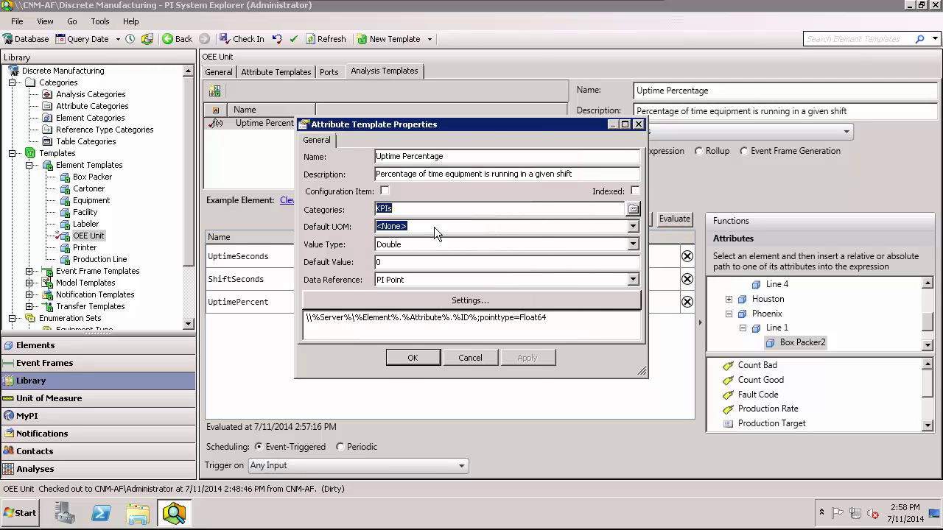
left_click(634, 227)
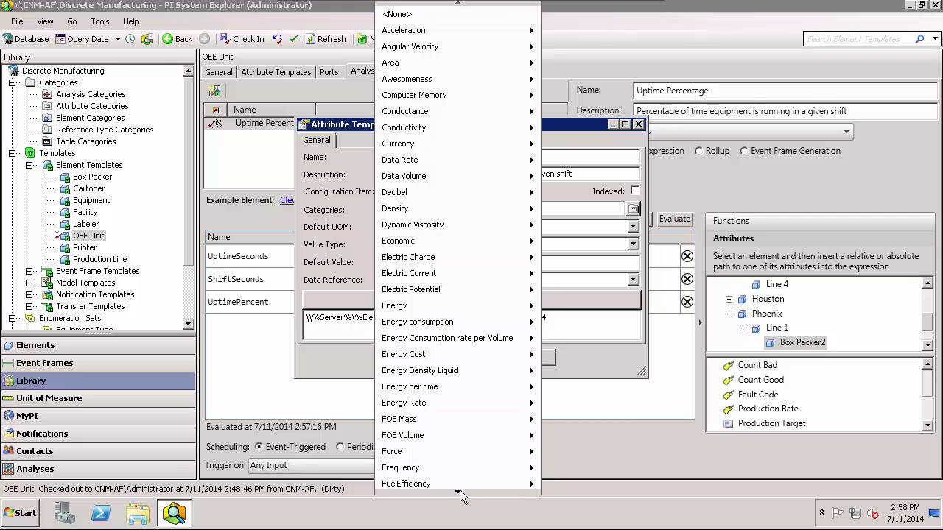
left_click_drag(460, 491, 459, 491)
mouse_move(527, 219)
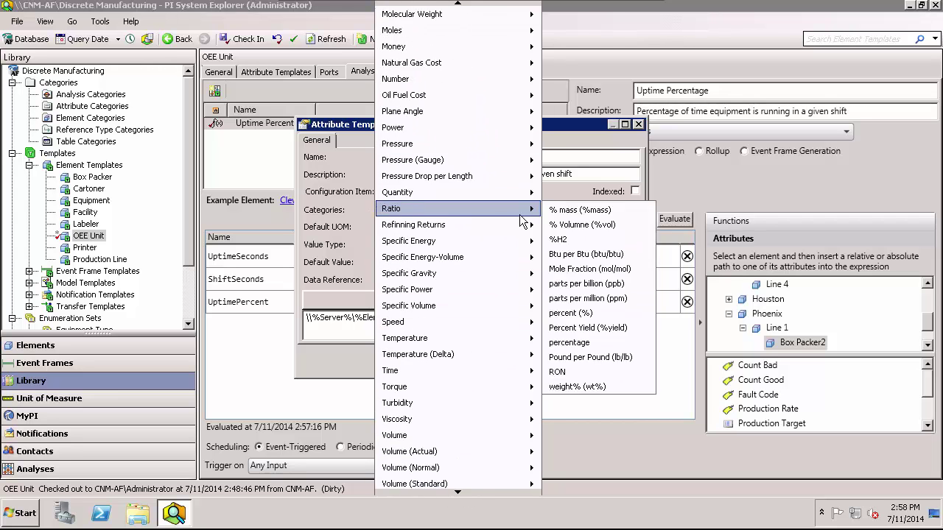
left_click(576, 313)
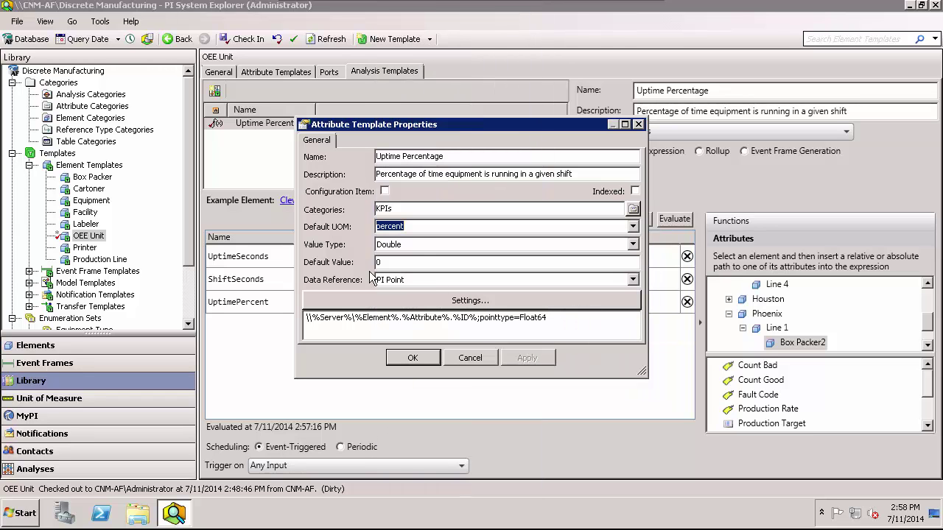
Step: Set the PI Point's tag creation displaydigits to 0 and confirm the Uptime Percentage attribute template
left_click(442, 304)
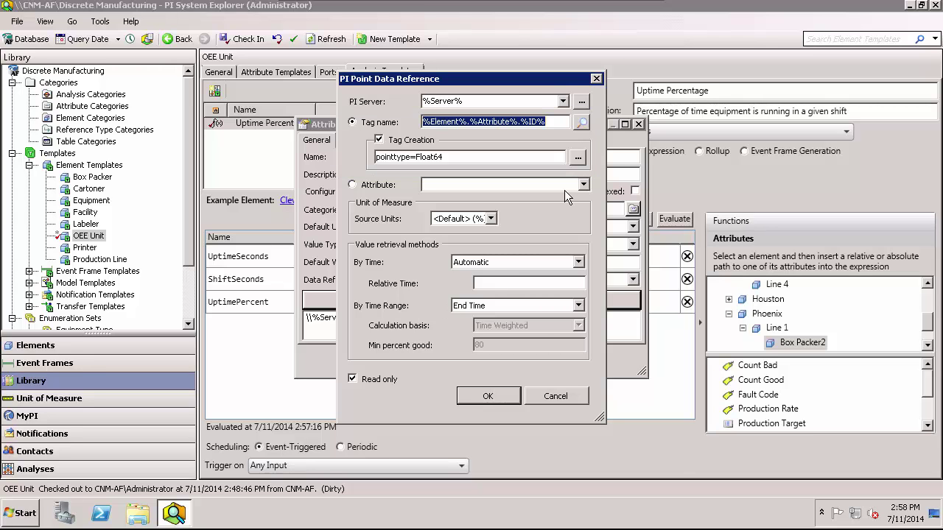
left_click(579, 157)
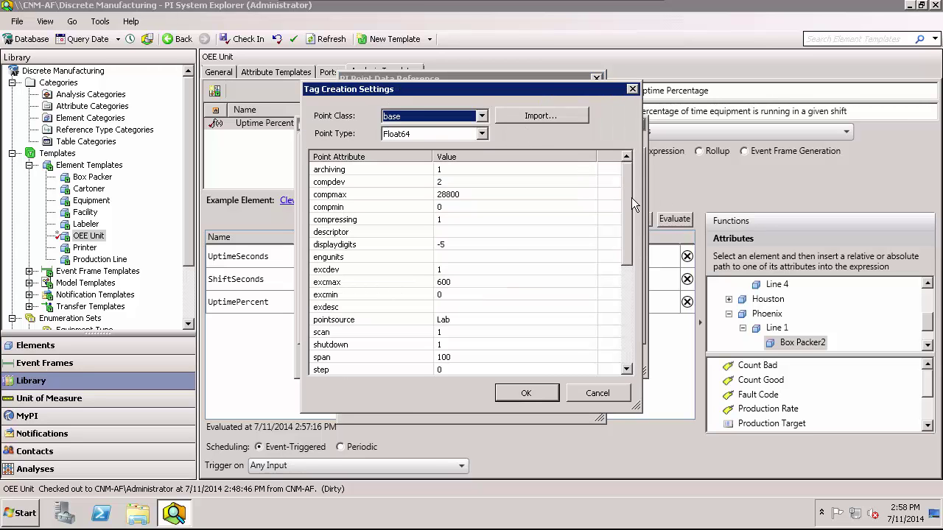
left_click(496, 244)
type("0")
left_click(526, 392)
left_click(490, 394)
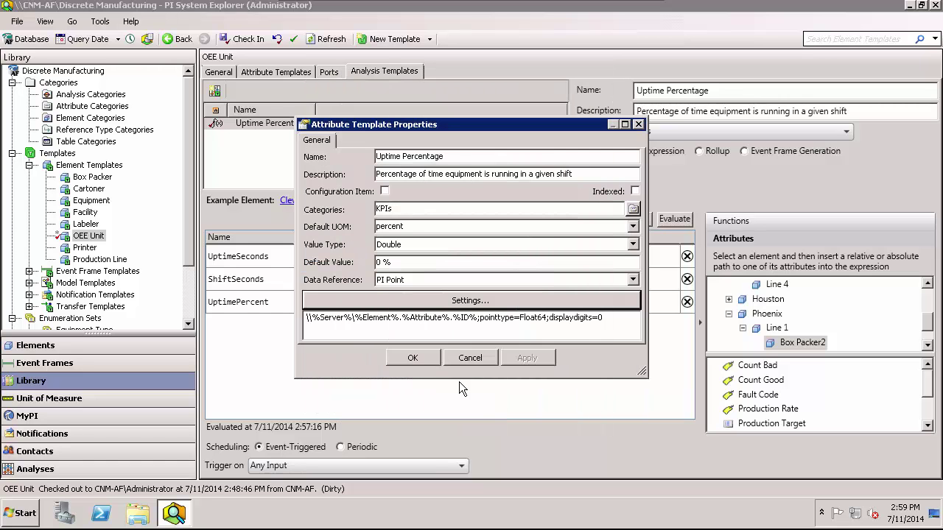
left_click(414, 359)
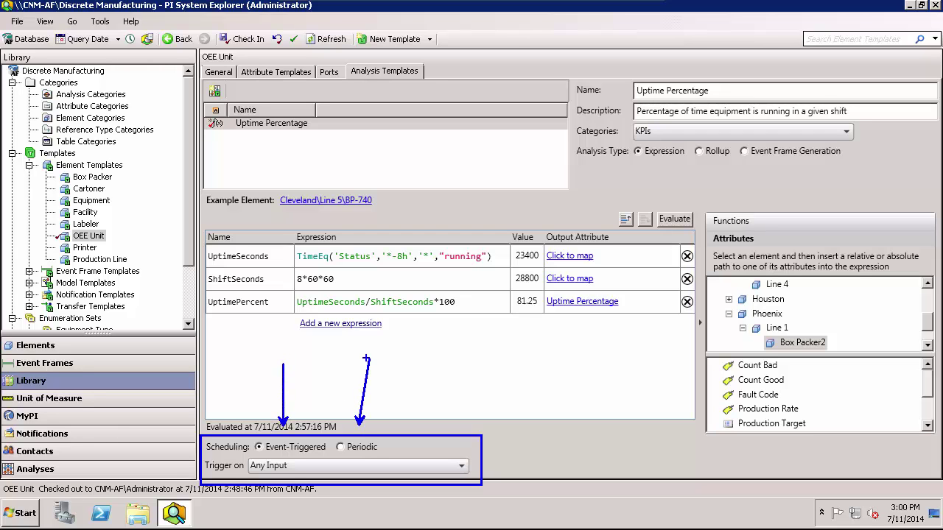
key("Escape")
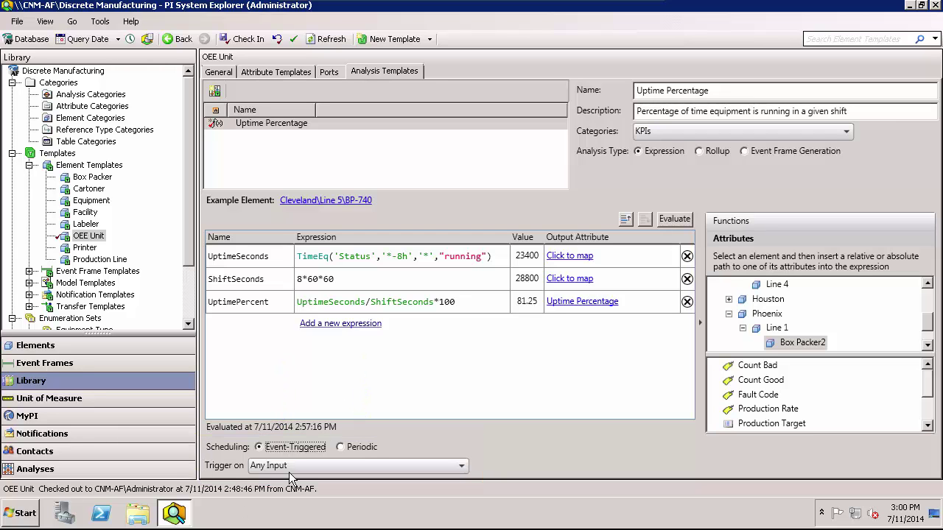
left_click(330, 469)
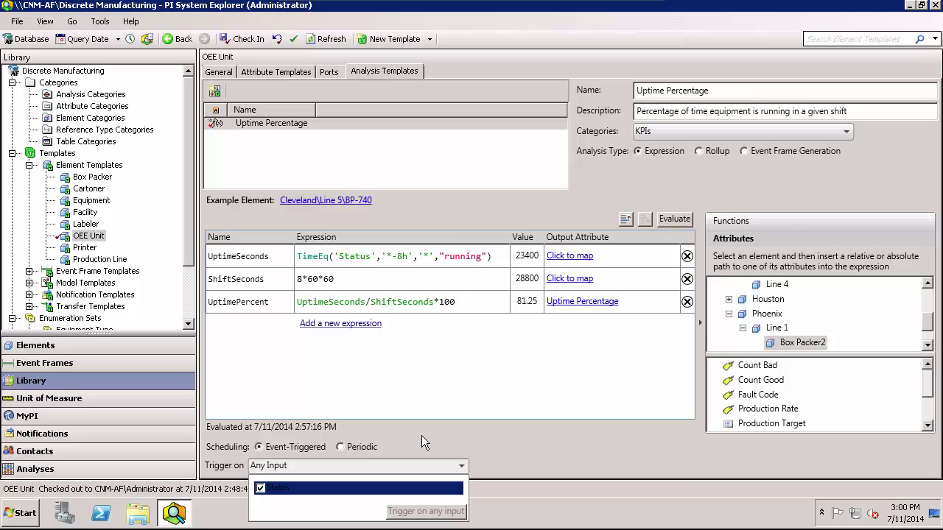
left_click(342, 447)
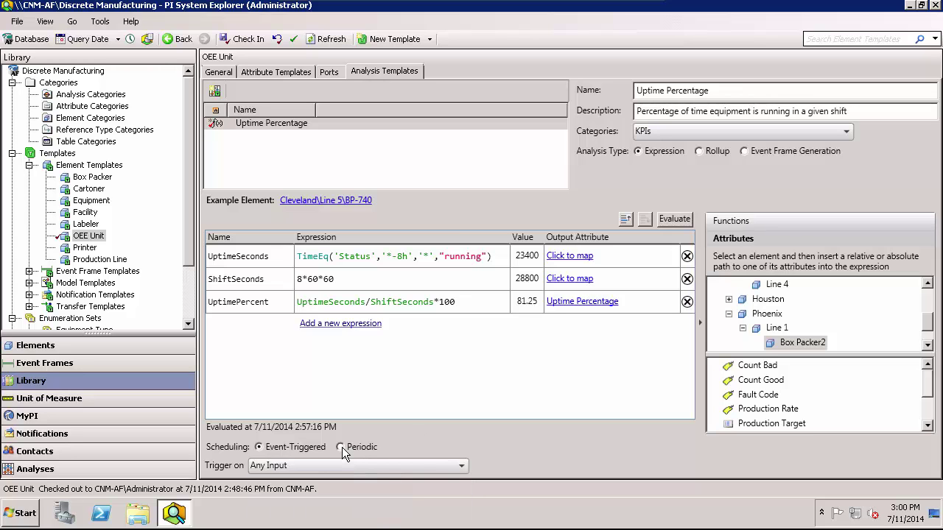
Step: Switch the analysis to Periodic scheduling with a period of 08h 00m
left_click(342, 447)
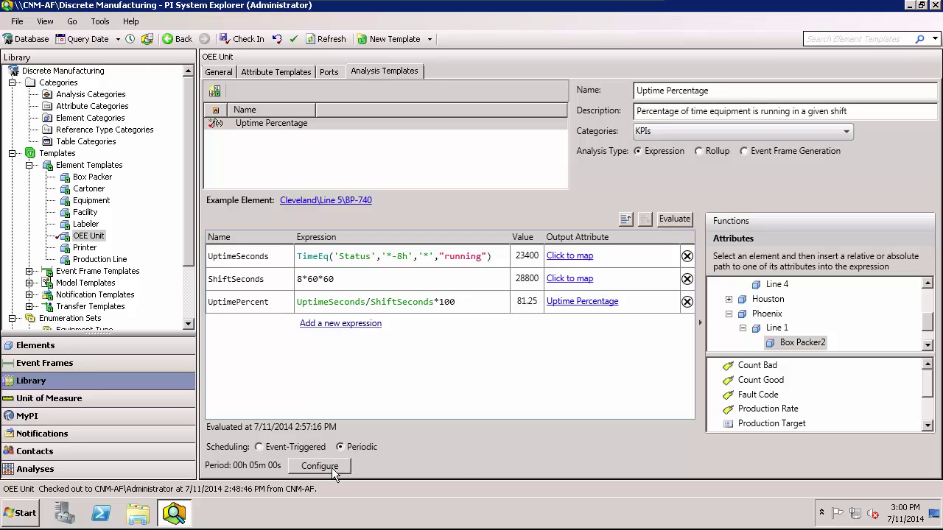
left_click(330, 470)
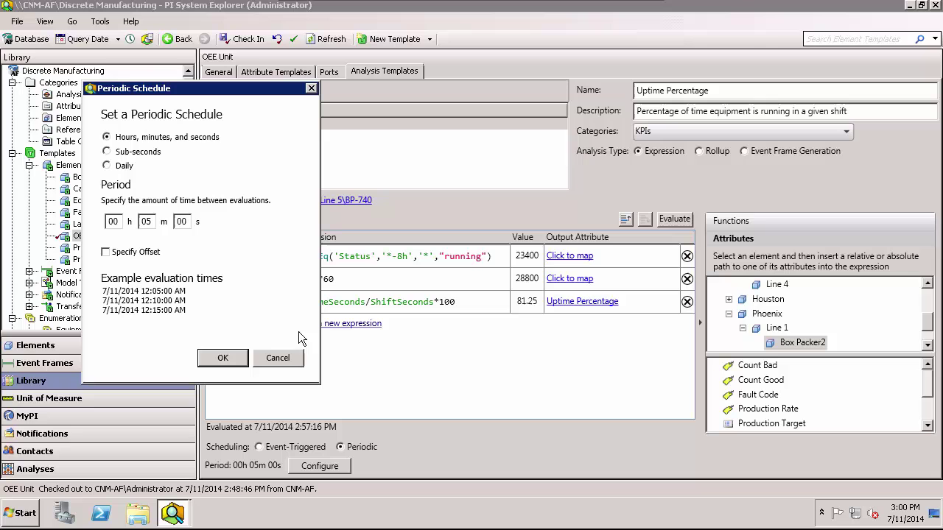
left_click(118, 221)
type("08")
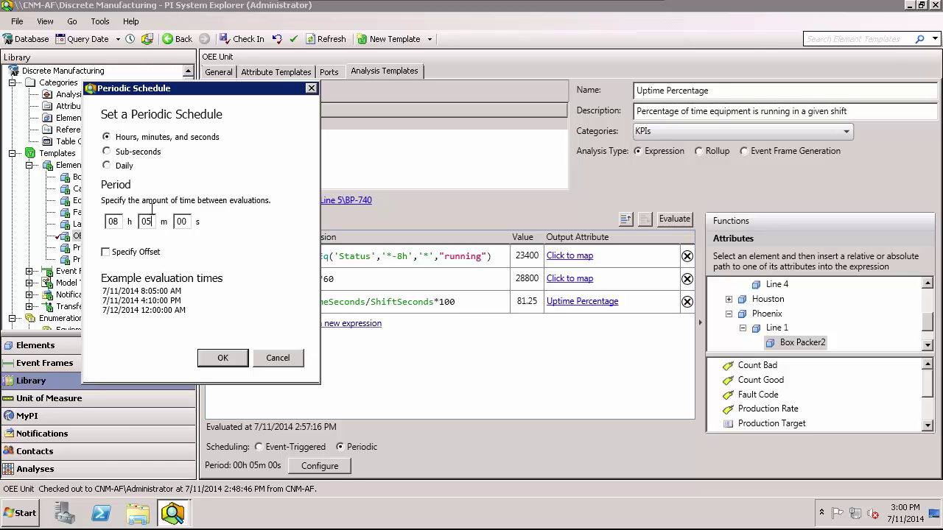
left_click(151, 215)
key("BackSpace")
type("0")
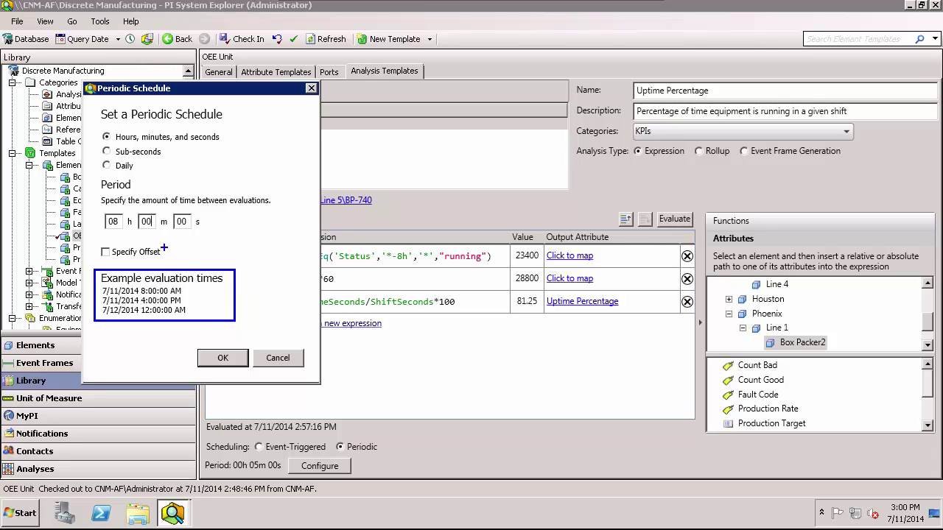
Step: Enable a 07h 03m schedule offset and confirm the periodic settings
left_click_drag(167, 251, 219, 232)
left_click(105, 252)
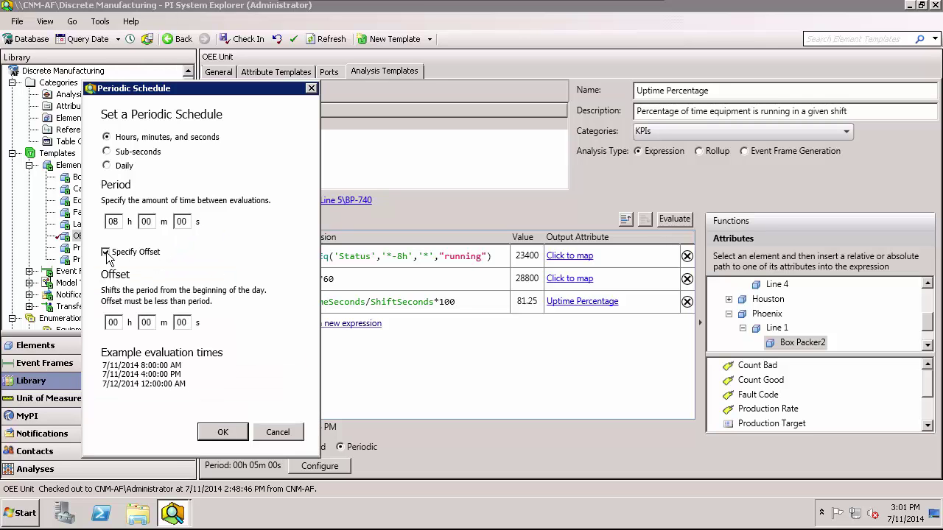
left_click(121, 322)
type("07")
type("2")
key("BackSpace")
type("3")
left_click(222, 432)
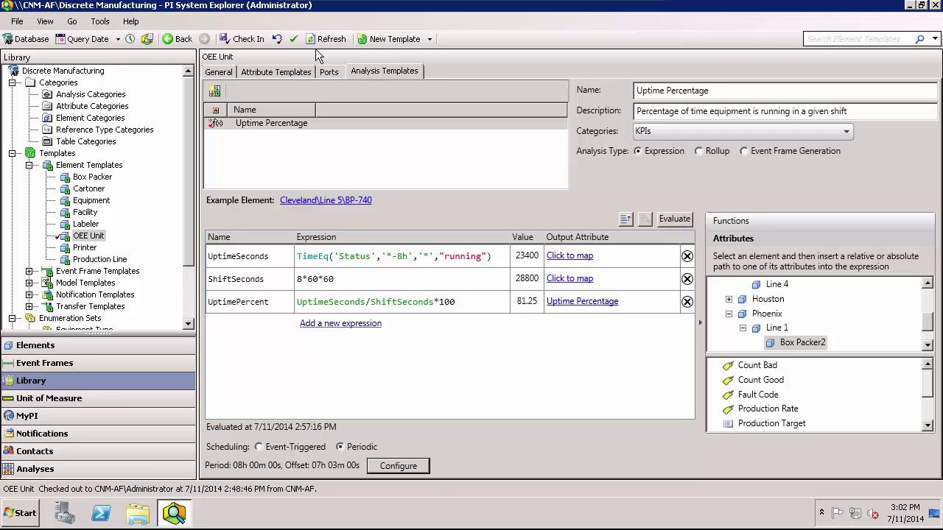
Step: Check in the edited OEE Unit template and analysis items, then switch to the Elements hierarchy
left_click(254, 42)
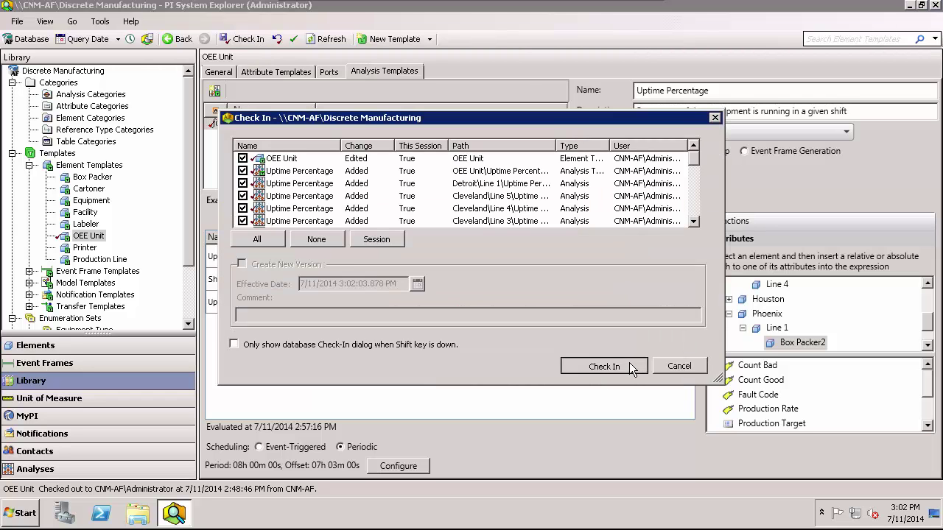
left_click(631, 368)
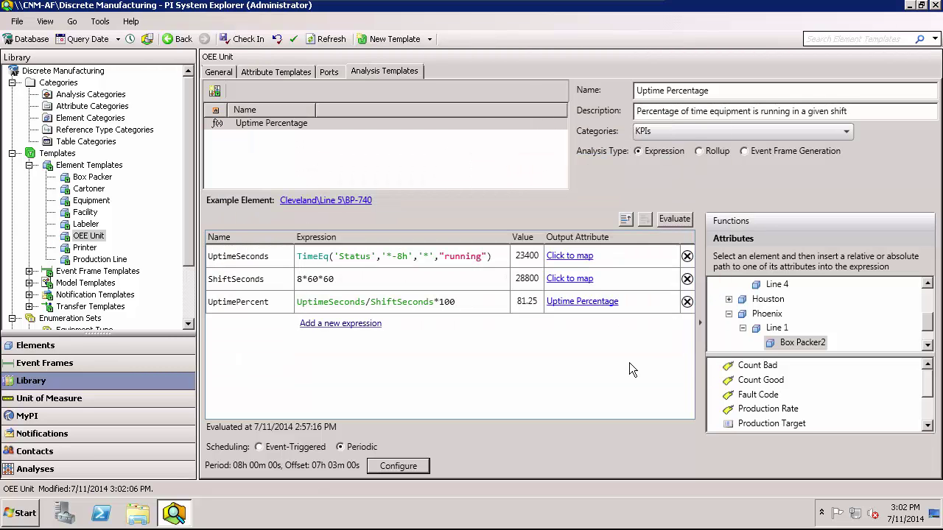
left_click(133, 352)
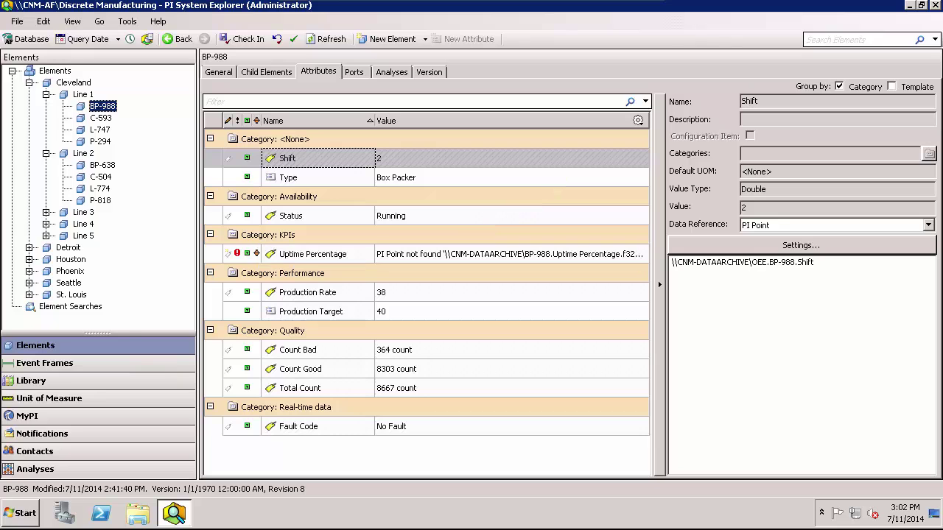
Step: Create or update data references for all elements, check in the new points, and view BP-988
right_click(52, 73)
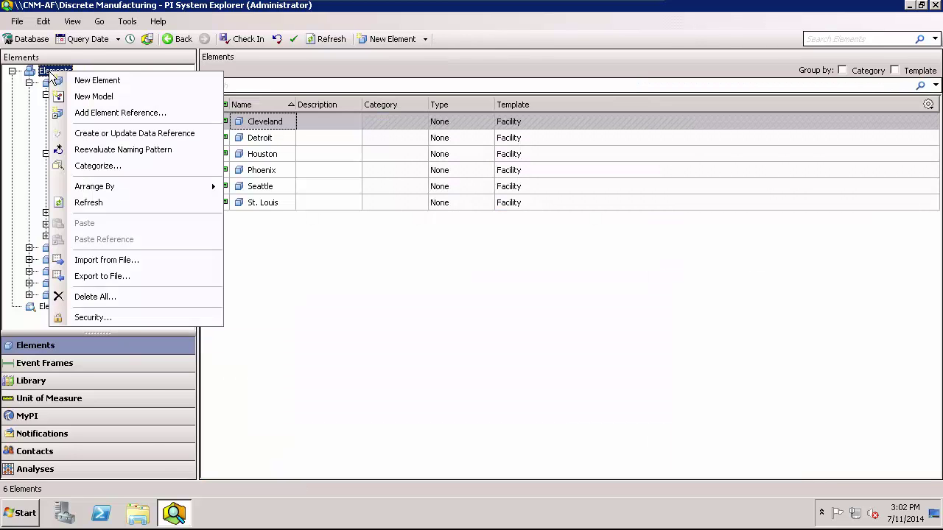
left_click(102, 140)
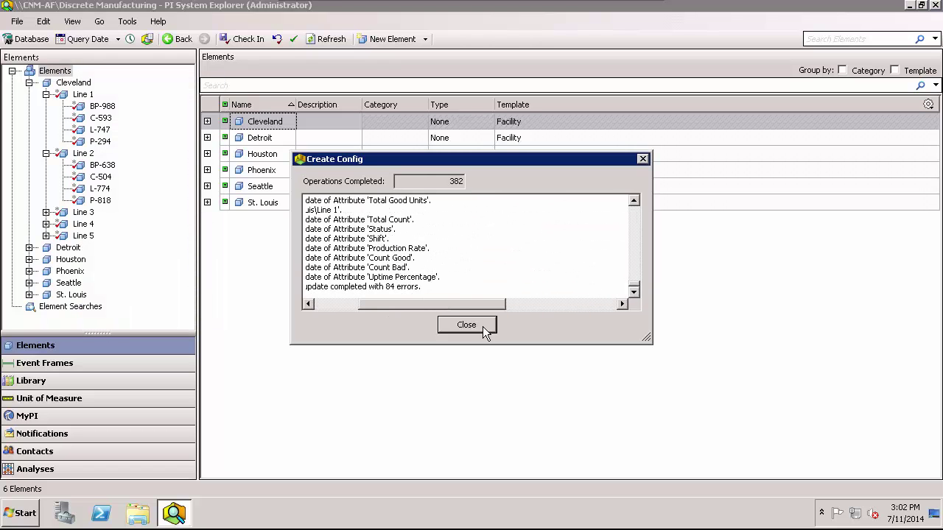
left_click(466, 324)
left_click(252, 38)
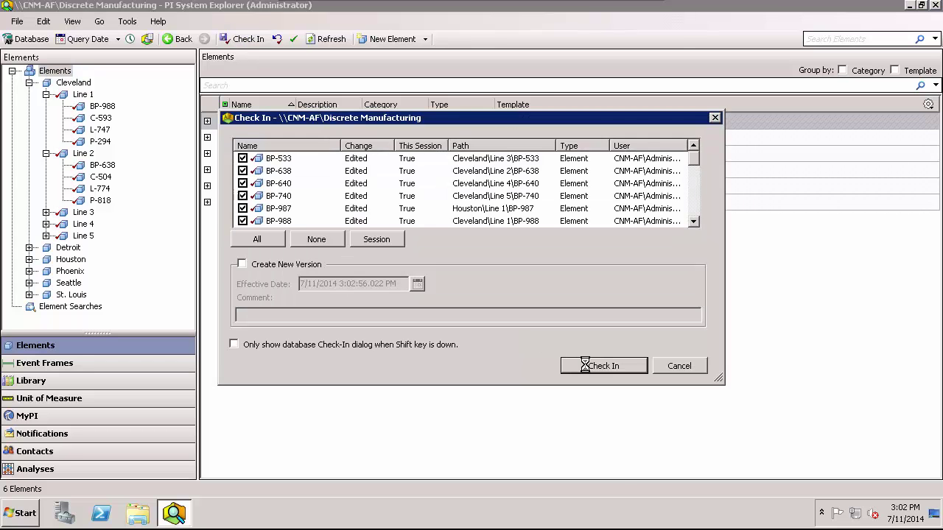
left_click(585, 365)
left_click(101, 108)
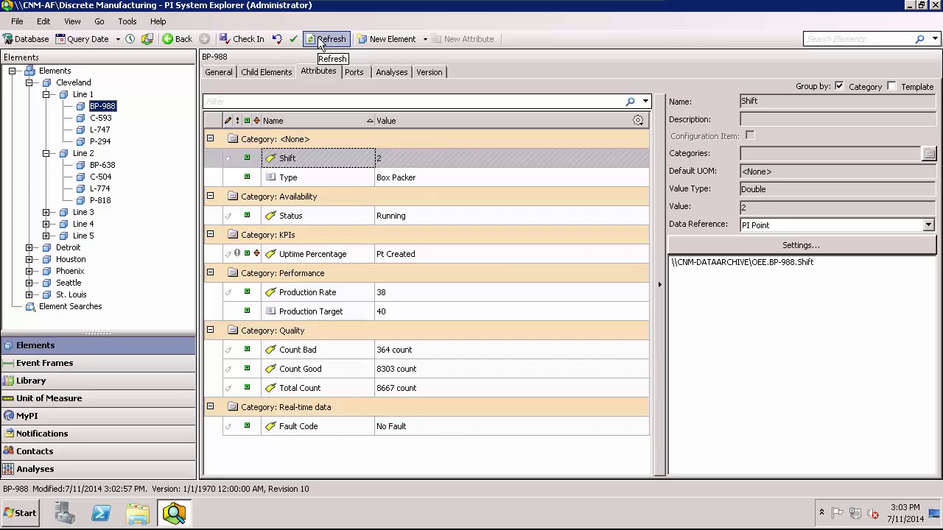
Step: Refresh, then view Uptime Percentage for C-593, L-747 and P-294 (68.125 %)
left_click(327, 39)
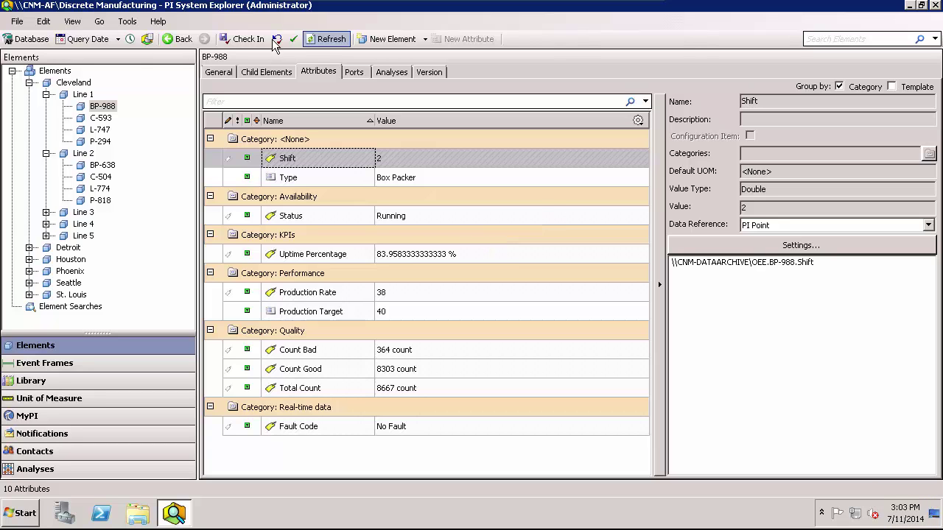
left_click(102, 118)
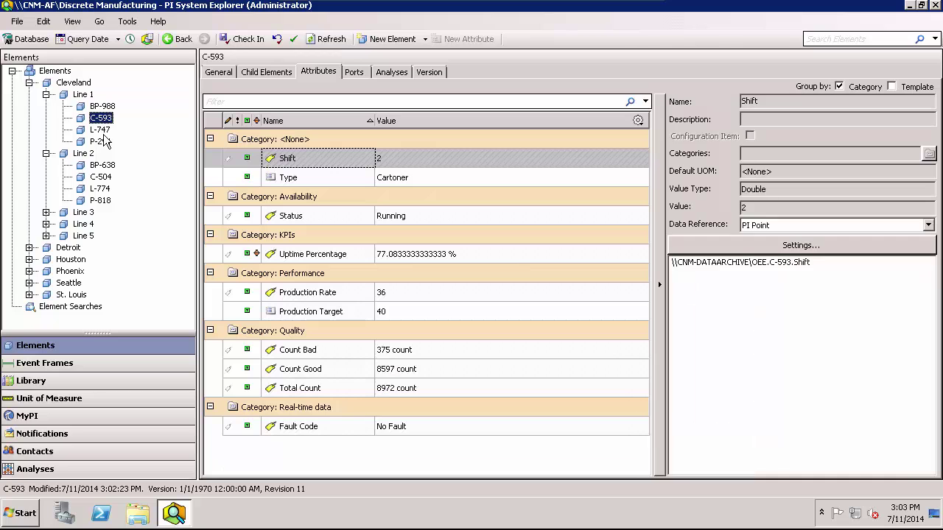
left_click(104, 131)
left_click(103, 142)
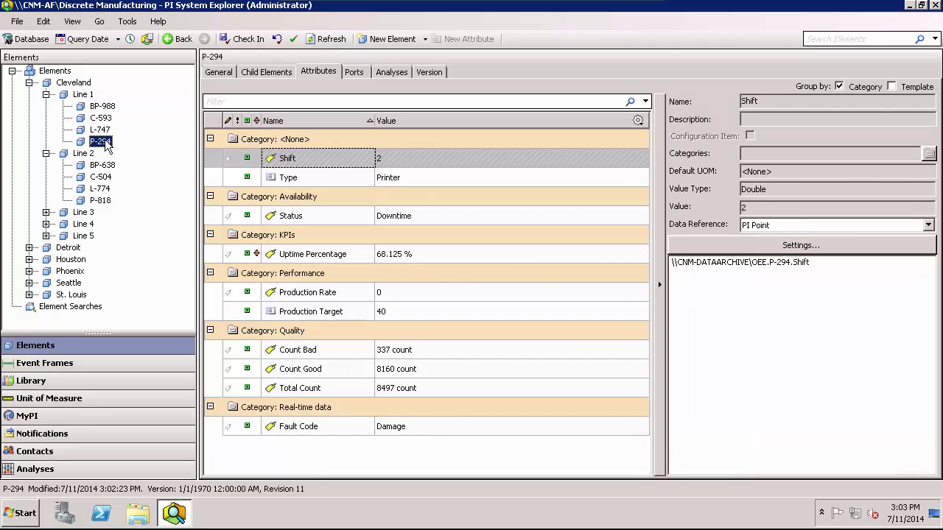